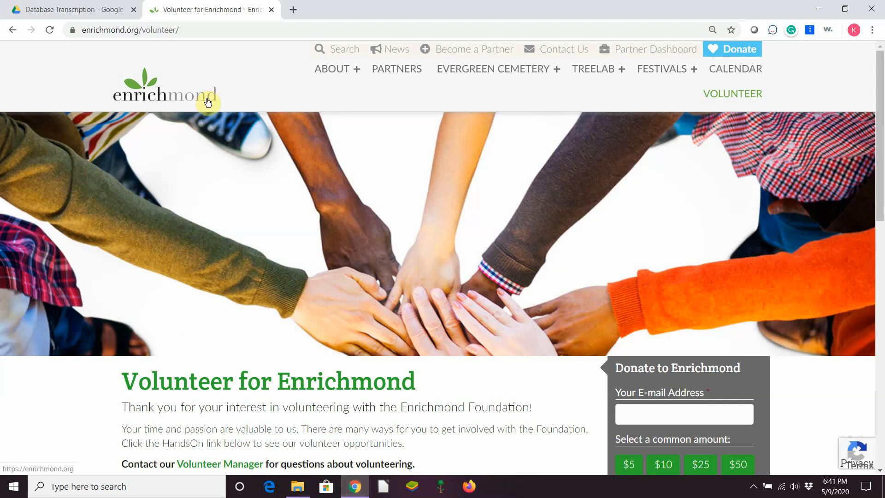
Switch from the Enrichmond volunteer page to the Database Transcription folder in Google Drive
{"action": "left_click", "coordinate": [74, 9]}
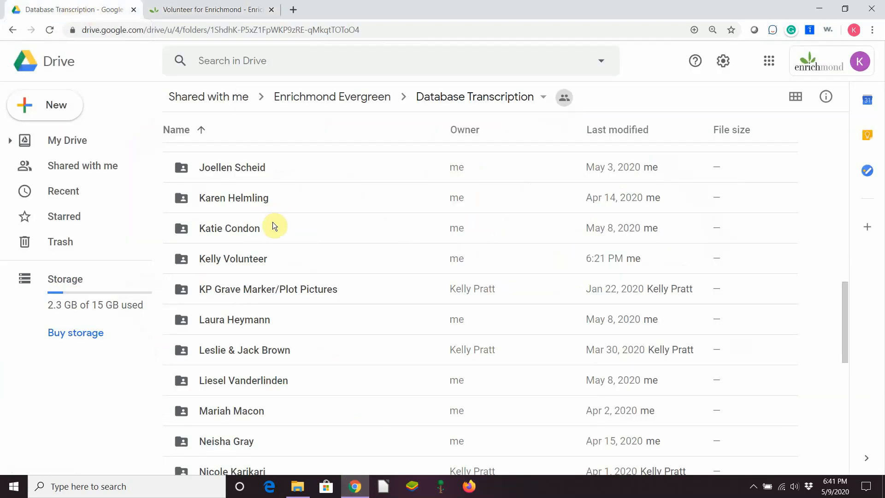
Go through the volunteer folder, Training Materials and LB3 to open Volunteer Evergreen Database Entries
{"action": "double_click", "coordinate": [250, 263]}
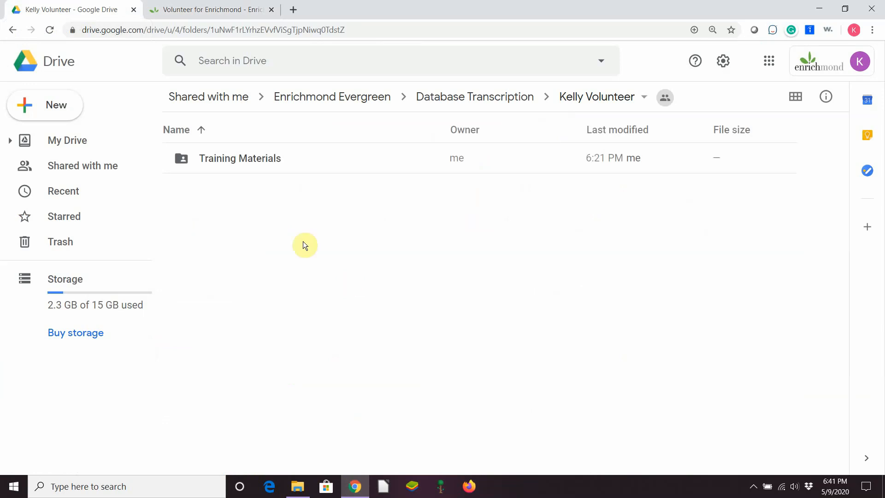
{"action": "double_click", "coordinate": [248, 161]}
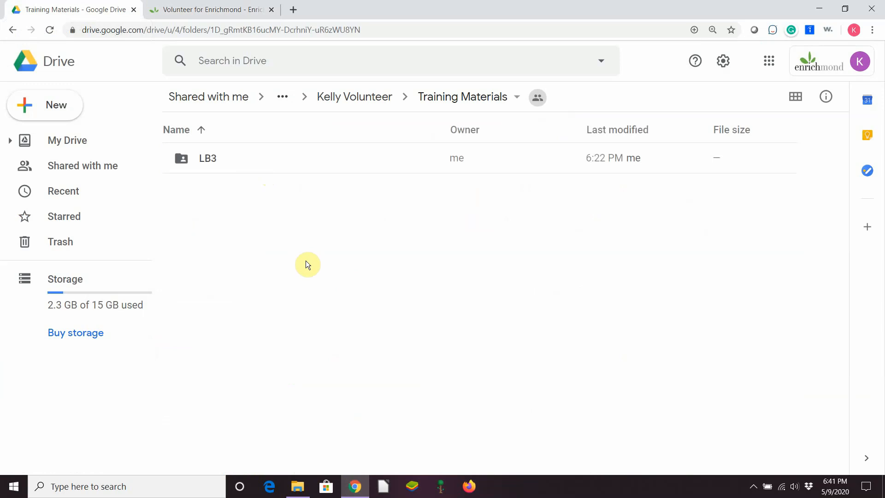
{"action": "double_click", "coordinate": [210, 161]}
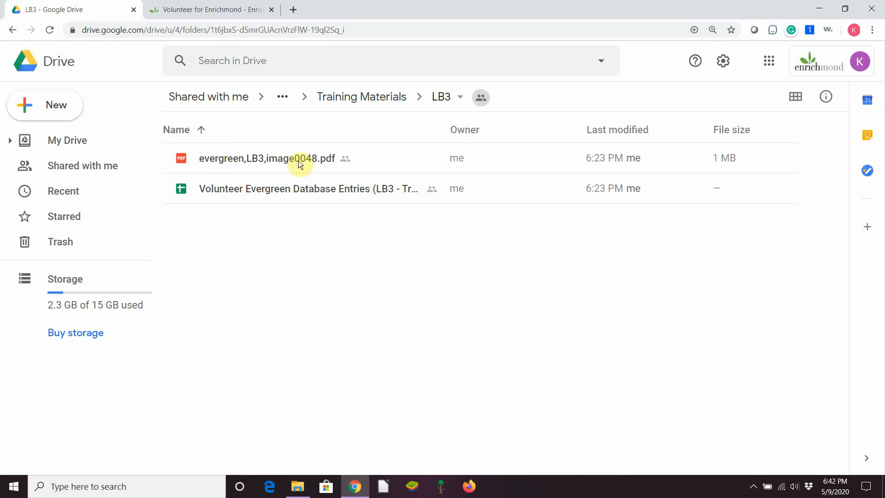
{"action": "double_click", "coordinate": [306, 193]}
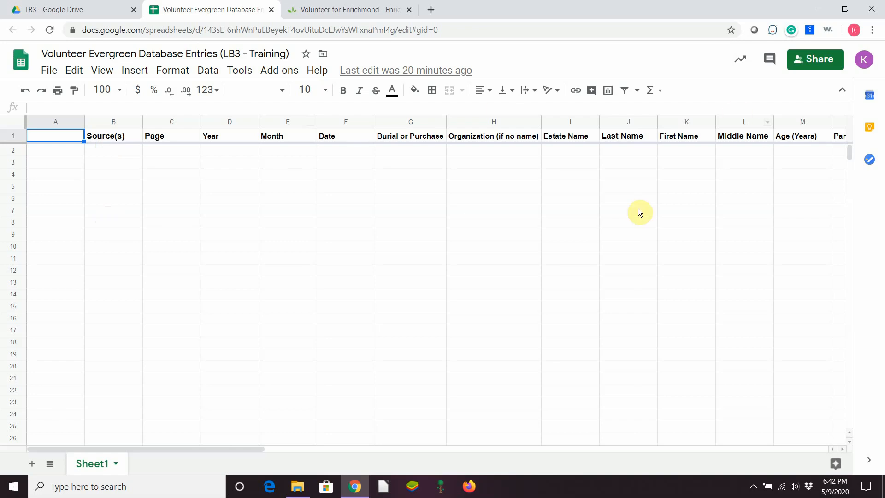
Preview evergreen,LB3,image0048.pdf from the LB3 folder
{"action": "left_click", "coordinate": [90, 8]}
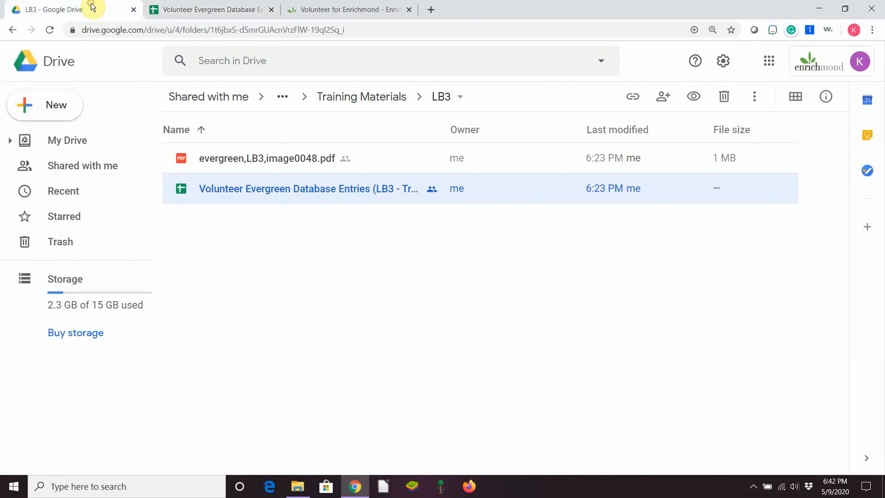
{"action": "double_click", "coordinate": [289, 161]}
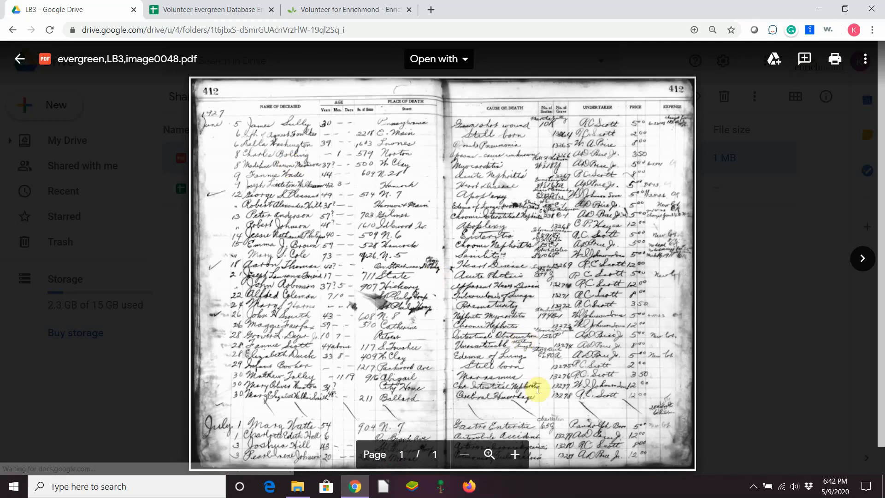
Zoom the ledger scan in three levels and detach the viewer into its own restored window
{"action": "left_click", "coordinate": [515, 458]}
{"action": "left_click", "coordinate": [515, 457]}
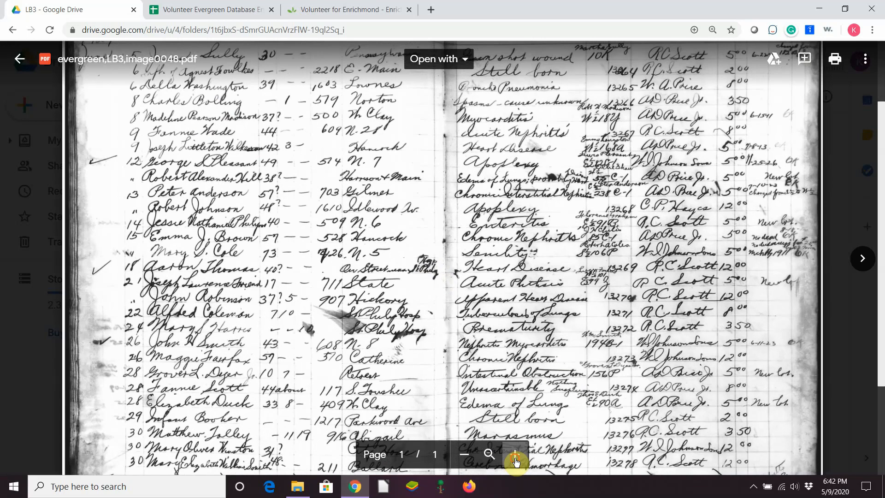
{"action": "left_click", "coordinate": [515, 457]}
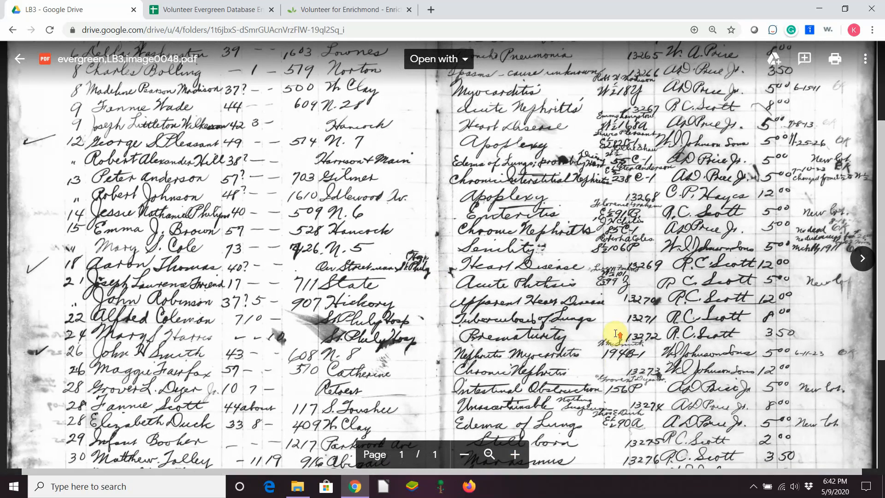
{"action": "scroll", "coordinate": [614, 332], "scroll_direction": "up", "scroll_amount": 3}
{"action": "scroll", "coordinate": [615, 332], "scroll_direction": "up", "scroll_amount": 2}
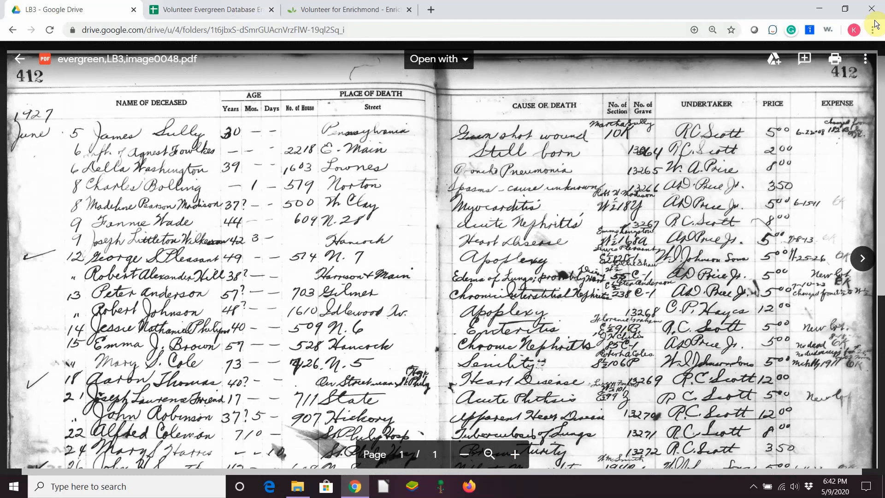
{"action": "left_click_drag", "start_coordinate": [109, 10], "coordinate": [123, 80]}
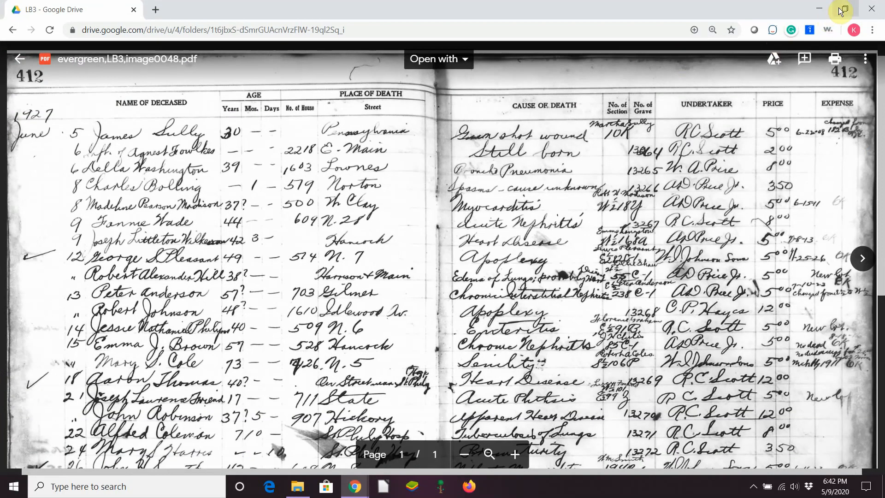
{"action": "left_click", "coordinate": [842, 20]}
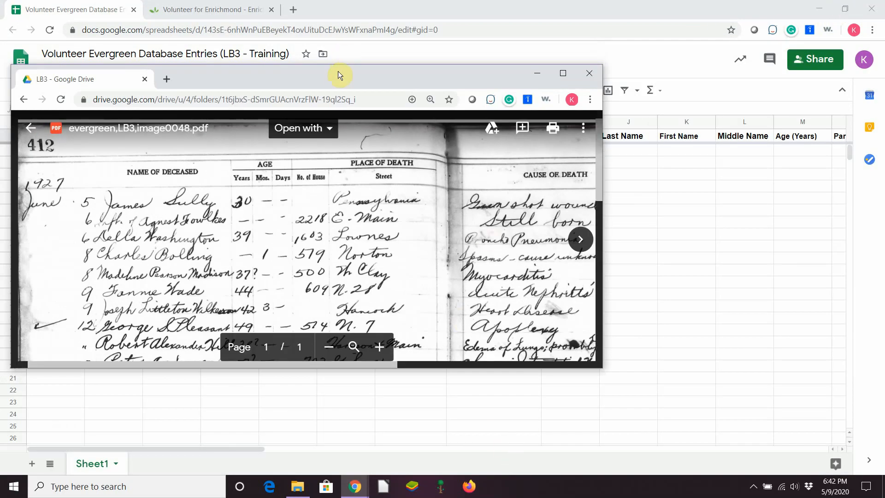
Stretch the ledger viewer full-width along the bottom, with the spreadsheet window full-width above it
{"action": "left_click_drag", "start_coordinate": [339, 71], "coordinate": [328, 185]}
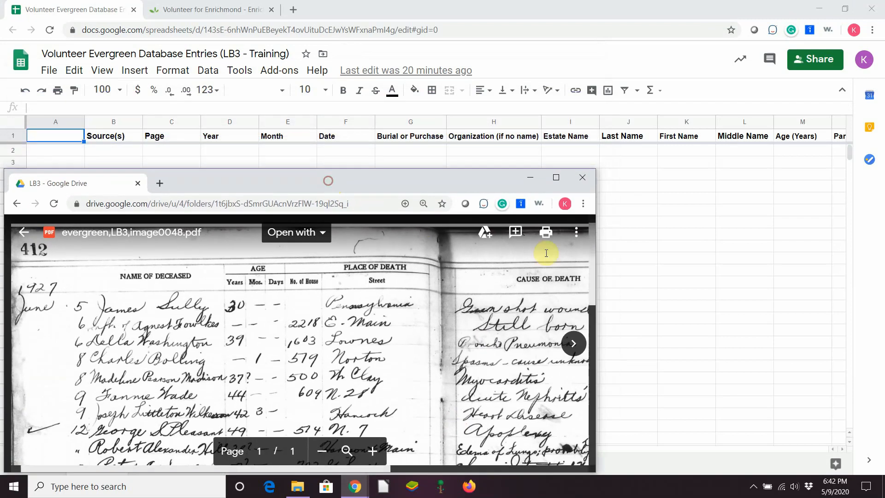
{"action": "left_click_drag", "start_coordinate": [598, 332], "coordinate": [880, 347]}
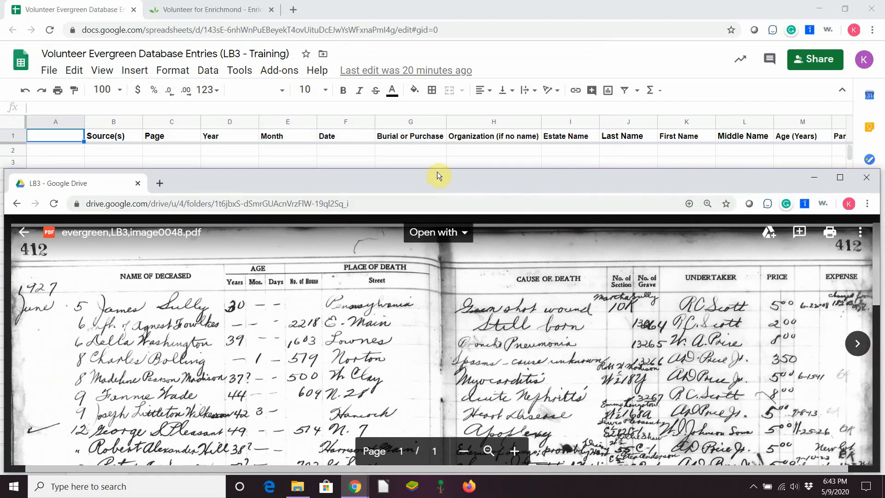
{"action": "left_click_drag", "start_coordinate": [436, 170], "coordinate": [438, 231]}
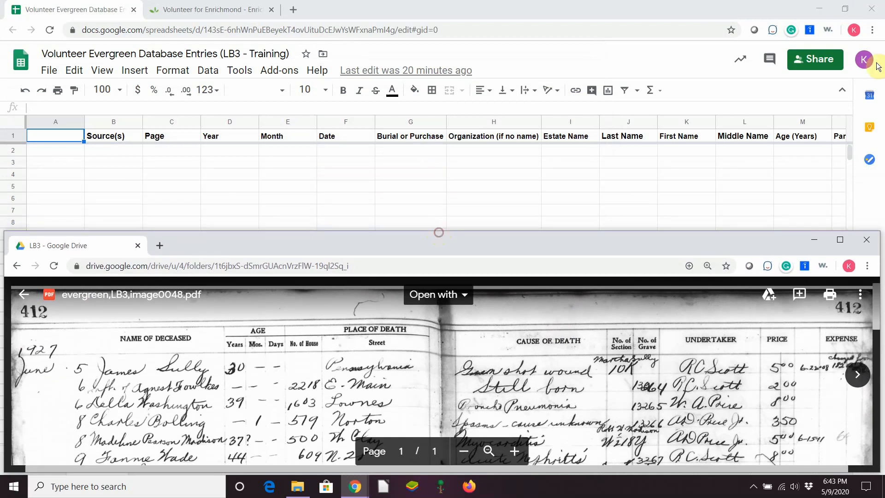
{"action": "left_click", "coordinate": [850, 10]}
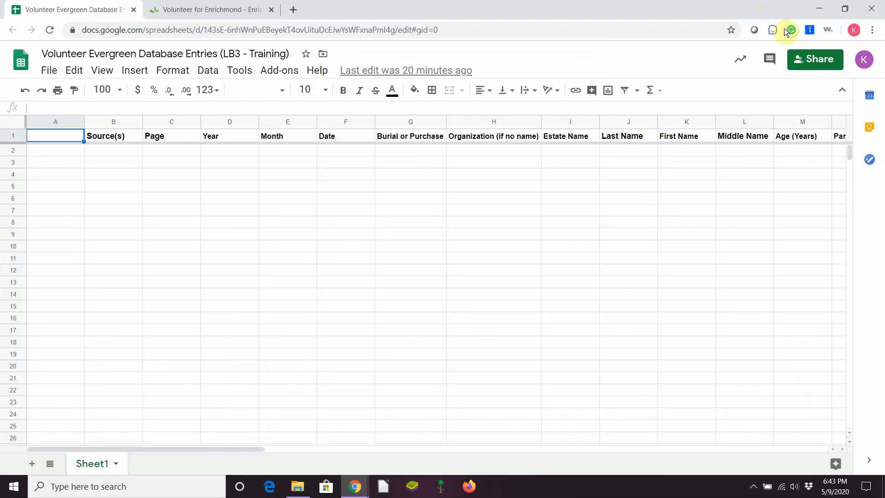
{"action": "left_click", "coordinate": [842, 10]}
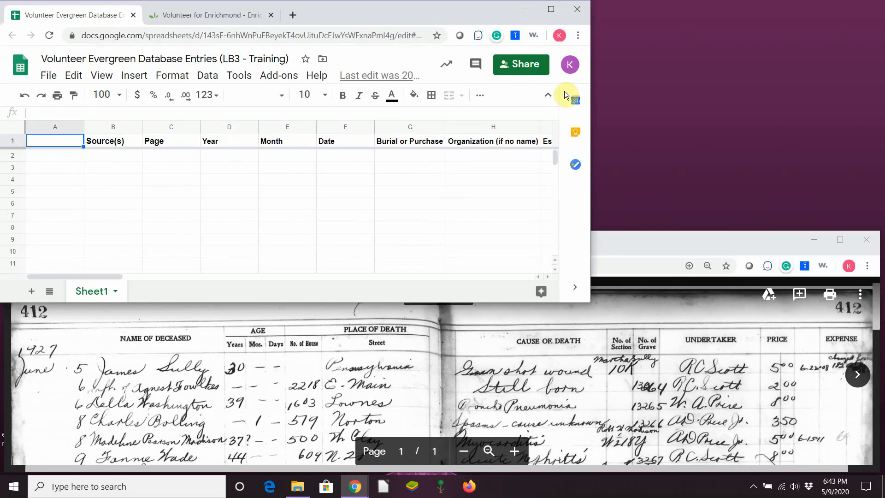
{"action": "left_click_drag", "start_coordinate": [591, 176], "coordinate": [881, 172]}
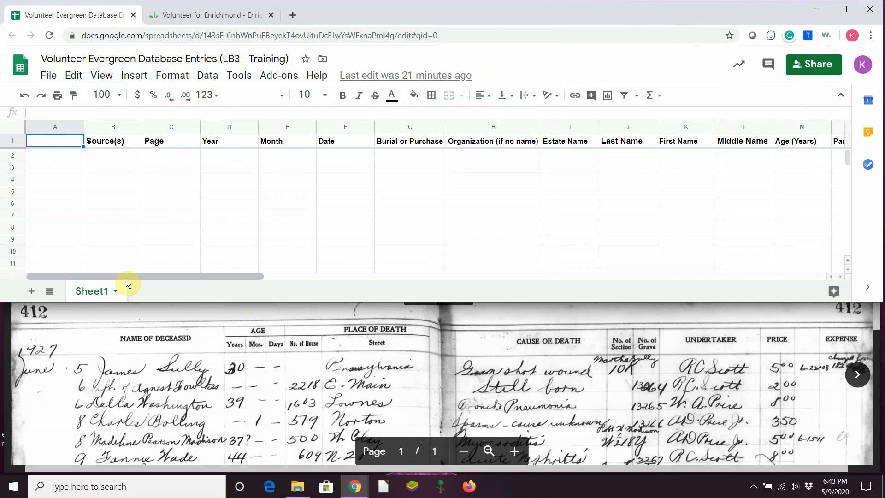
Zoom the ledger to maximum on the Heart Disease and Acute Phthisis entries and lot notes
{"action": "left_click", "coordinate": [514, 452]}
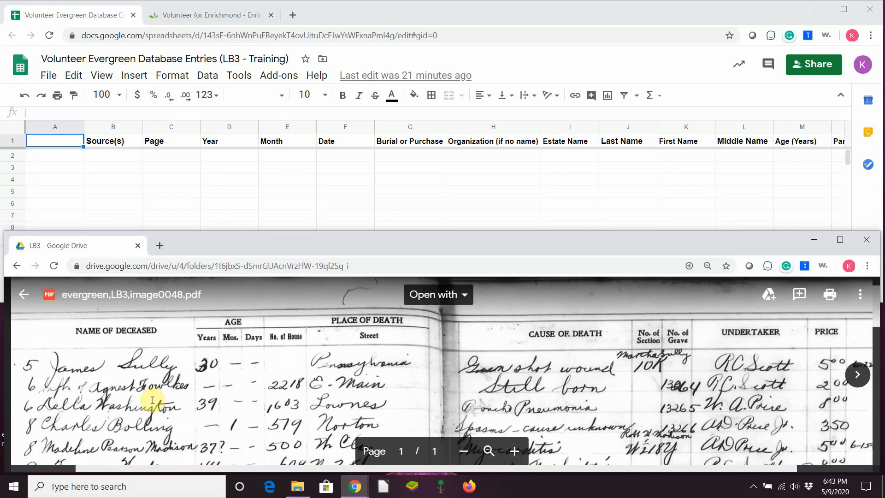
{"action": "scroll", "coordinate": [145, 351], "scroll_direction": "down", "scroll_amount": 5}
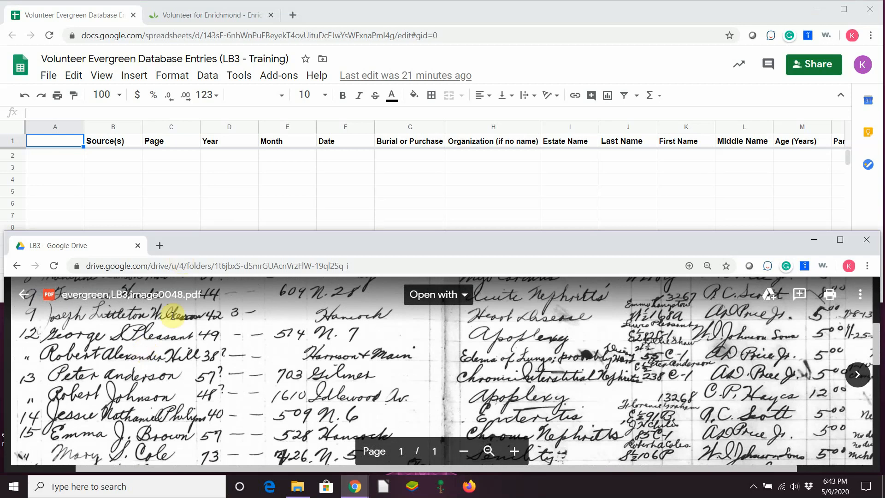
{"action": "scroll", "coordinate": [173, 315], "scroll_direction": "down", "scroll_amount": 2}
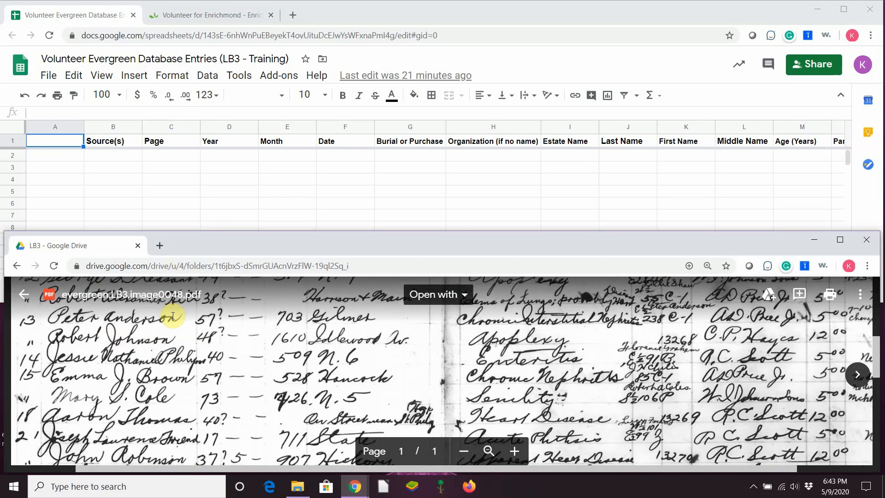
{"action": "scroll", "coordinate": [173, 315], "scroll_direction": "down", "scroll_amount": 2}
{"action": "scroll", "coordinate": [173, 315], "scroll_direction": "down", "scroll_amount": 2}
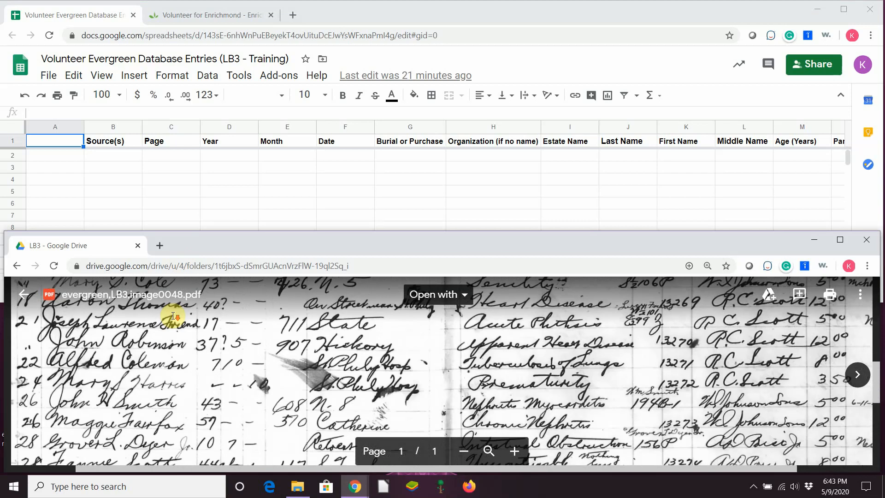
{"action": "scroll", "coordinate": [85, 348], "scroll_direction": "up", "scroll_amount": 2}
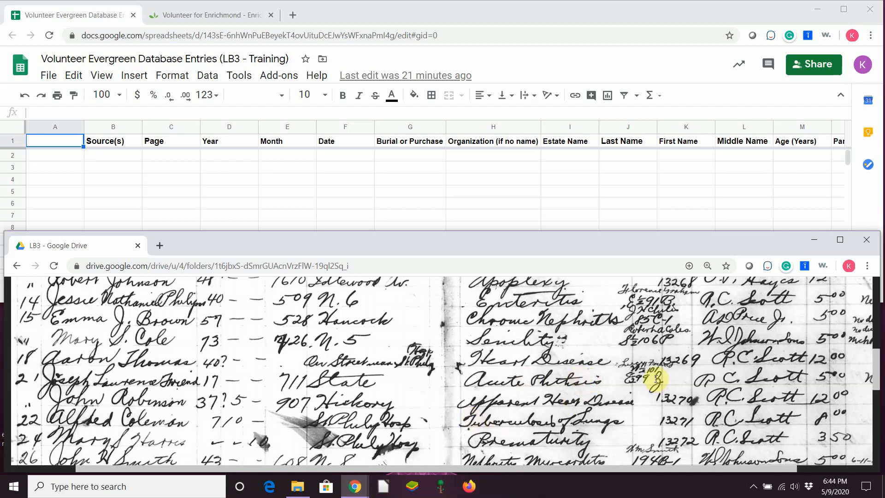
{"action": "left_click", "coordinate": [514, 450]}
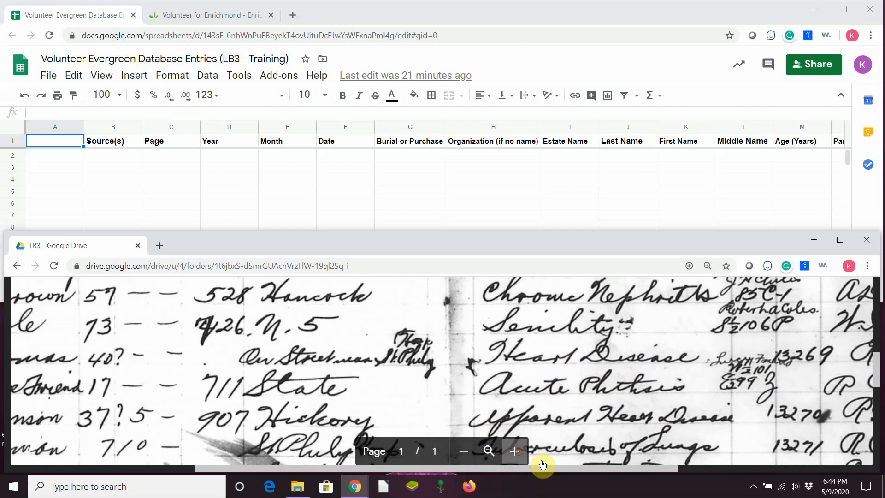
{"action": "left_click_drag", "start_coordinate": [568, 469], "coordinate": [663, 468]}
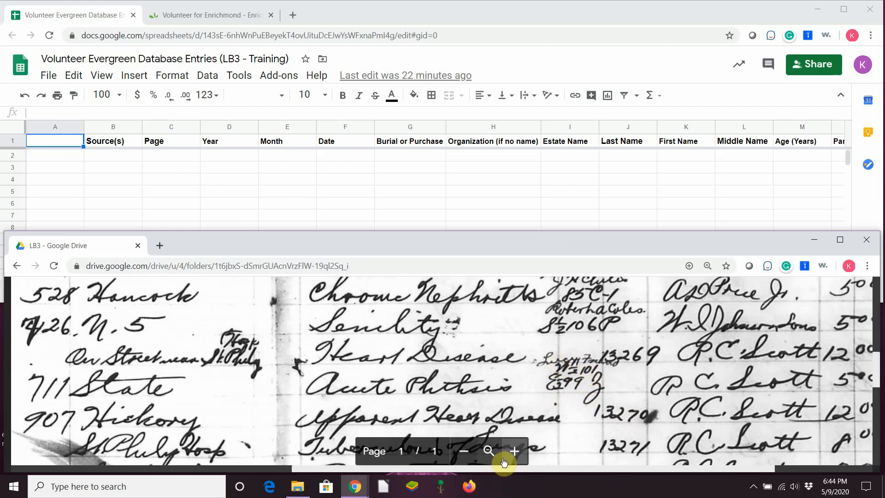
{"action": "left_click", "coordinate": [510, 453]}
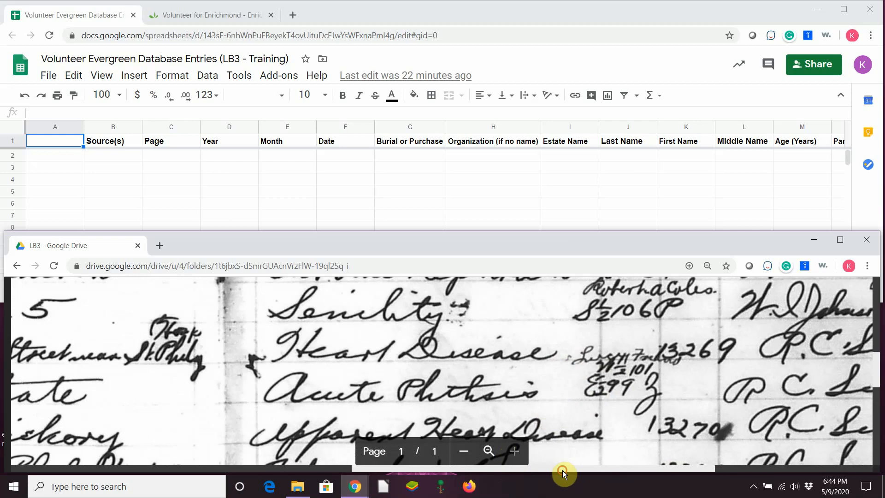
{"action": "scroll", "coordinate": [562, 471], "scroll_direction": "right", "scroll_amount": 3}
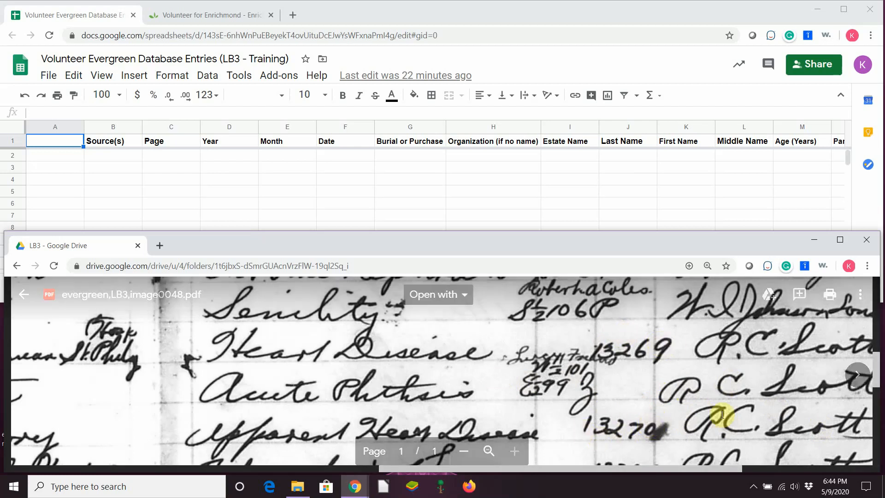
{"action": "scroll", "coordinate": [741, 406], "scroll_direction": "up", "scroll_amount": 2}
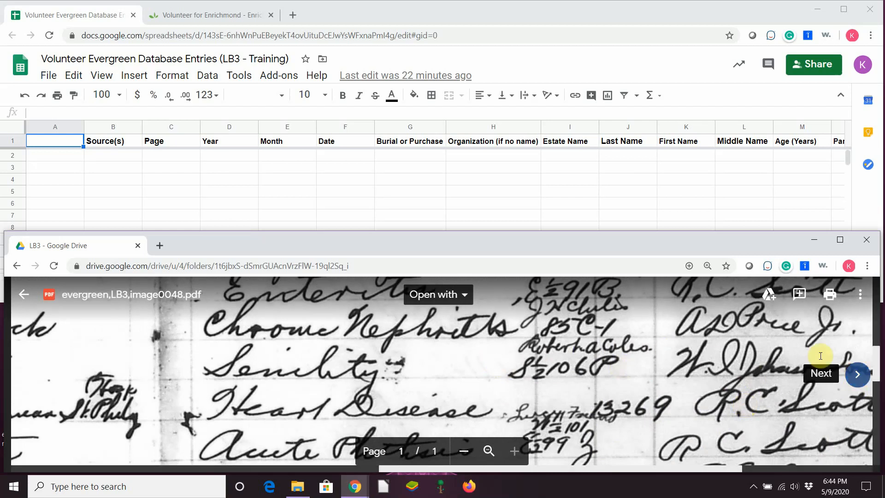
{"action": "scroll", "coordinate": [881, 362], "scroll_direction": "down", "scroll_amount": 3}
{"action": "scroll", "coordinate": [882, 362], "scroll_direction": "up", "scroll_amount": 2}
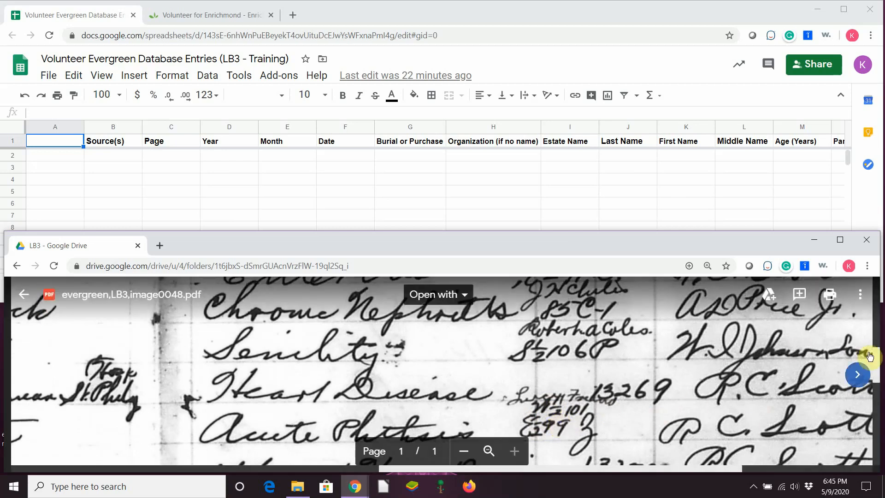
{"action": "scroll", "coordinate": [876, 363], "scroll_direction": "down", "scroll_amount": 1}
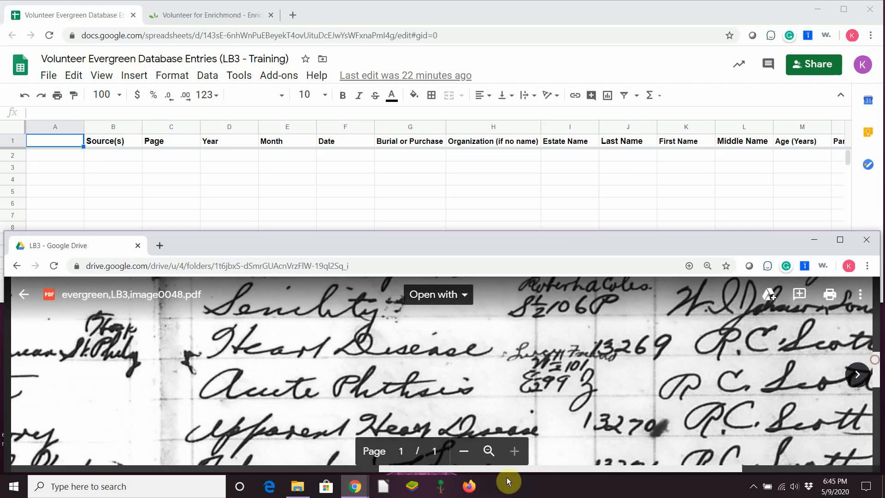
{"action": "left_click_drag", "start_coordinate": [555, 469], "coordinate": [675, 466]}
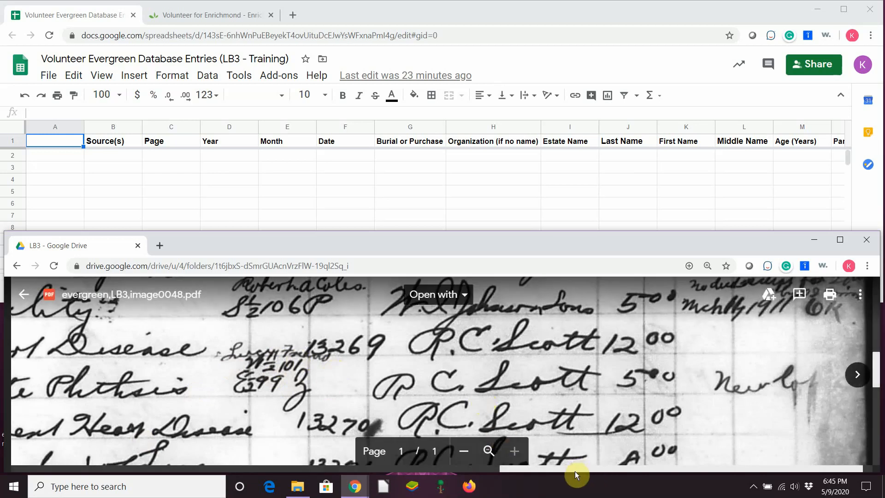
{"action": "left_click_drag", "start_coordinate": [574, 471], "coordinate": [81, 495]}
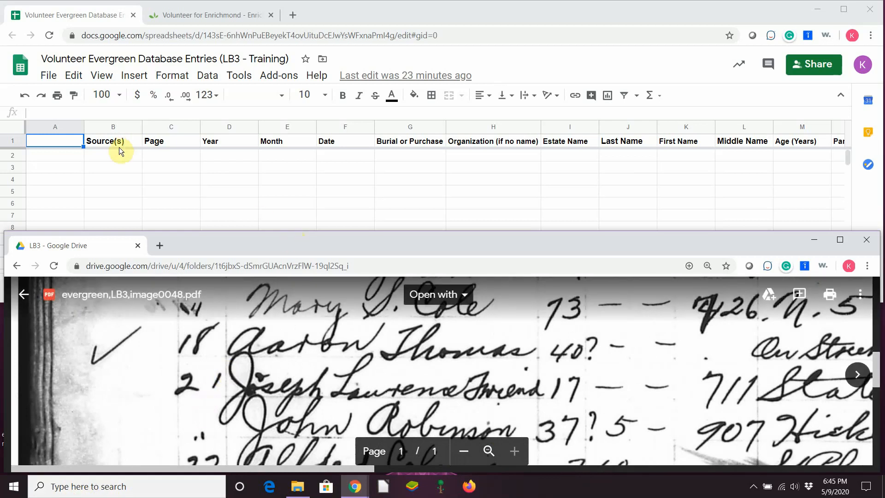
Enter source LB3, page 412 and year 1927 in B2–D2
{"action": "left_click", "coordinate": [111, 156]}
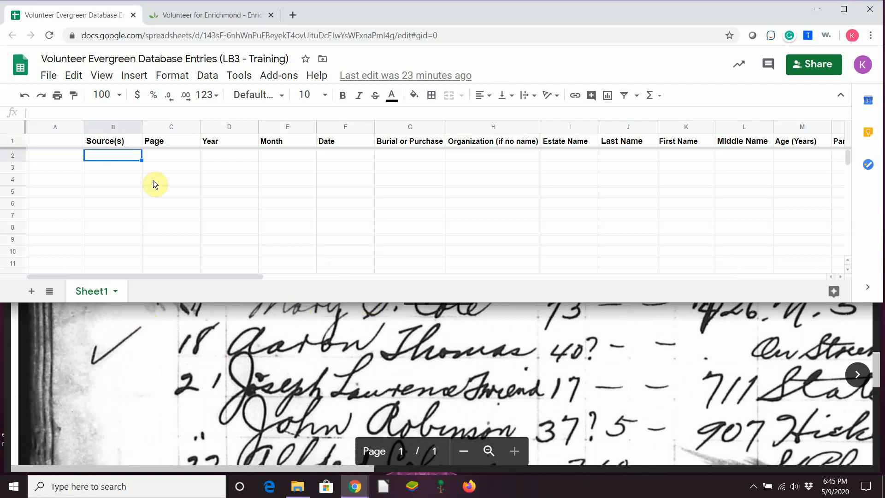
{"action": "type", "text": "LB3"}
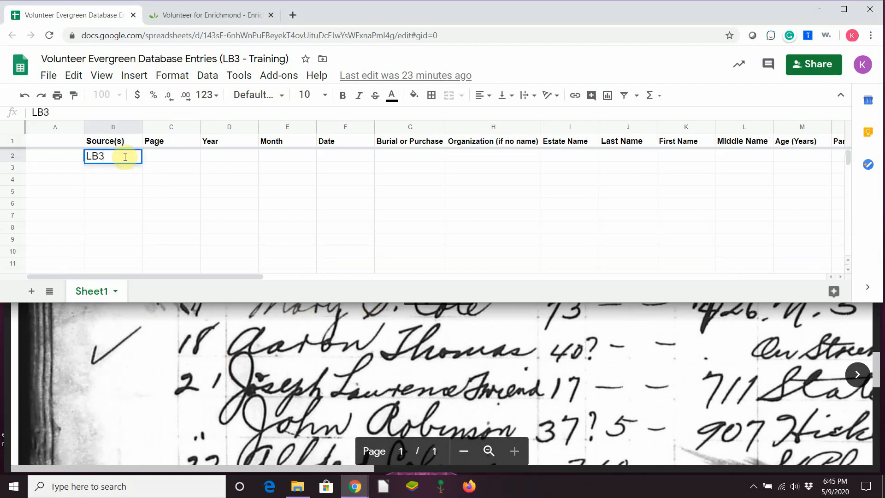
{"action": "key", "text": "Tab"}
{"action": "left_click", "coordinate": [129, 349]}
{"action": "scroll", "coordinate": [130, 350], "scroll_direction": "up", "scroll_amount": 10}
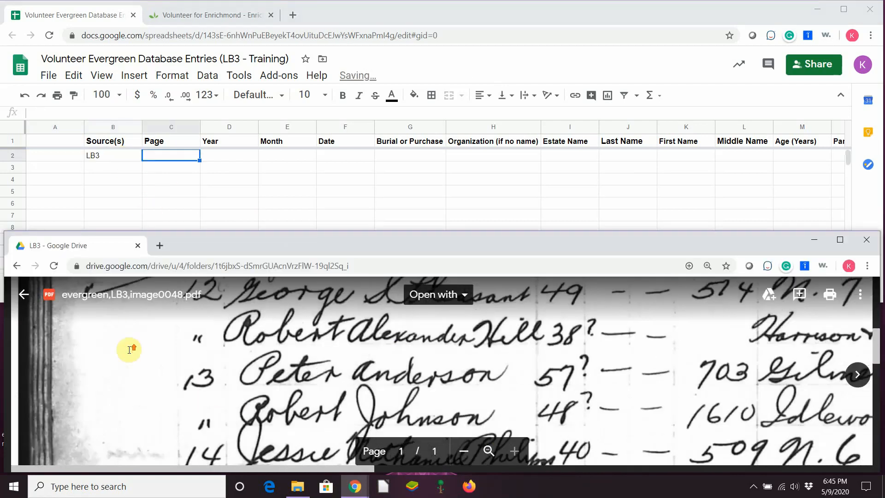
{"action": "scroll", "coordinate": [130, 350], "scroll_direction": "up", "scroll_amount": 5}
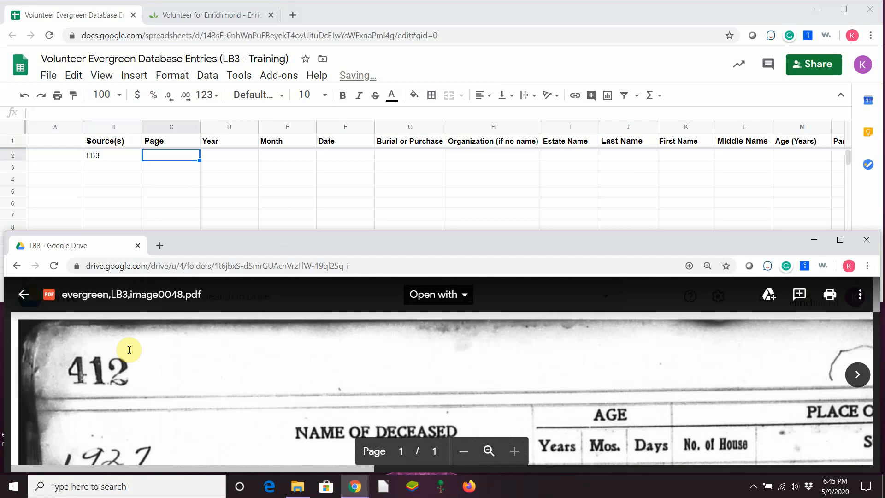
{"action": "left_click", "coordinate": [170, 156]}
{"action": "type", "text": "412"}
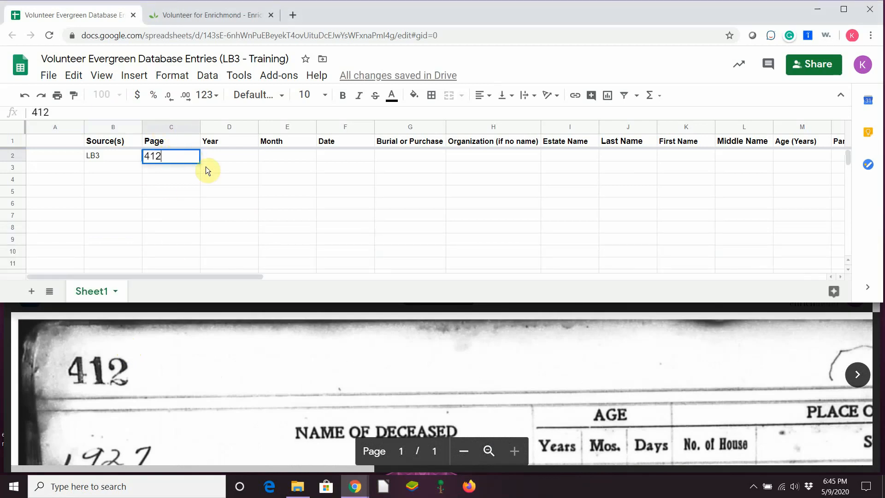
{"action": "key", "text": "Tab"}
{"action": "scroll", "coordinate": [166, 369], "scroll_direction": "down", "scroll_amount": 1}
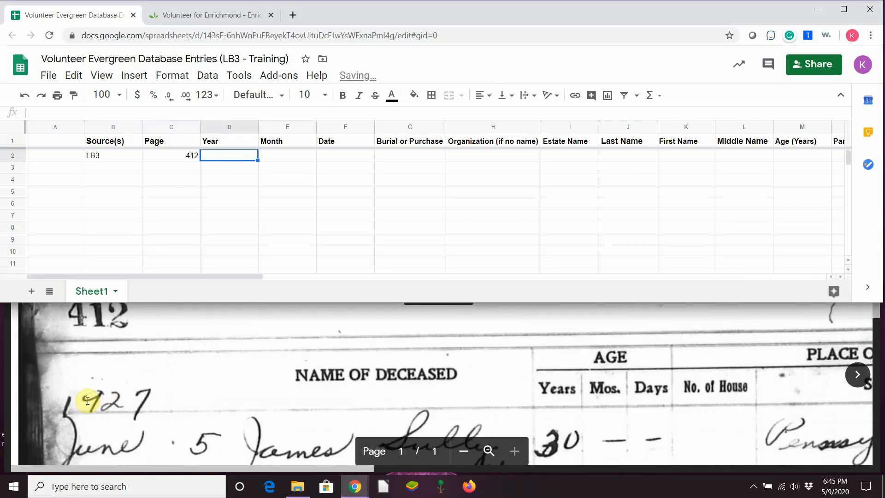
{"action": "type", "text": "1927"}
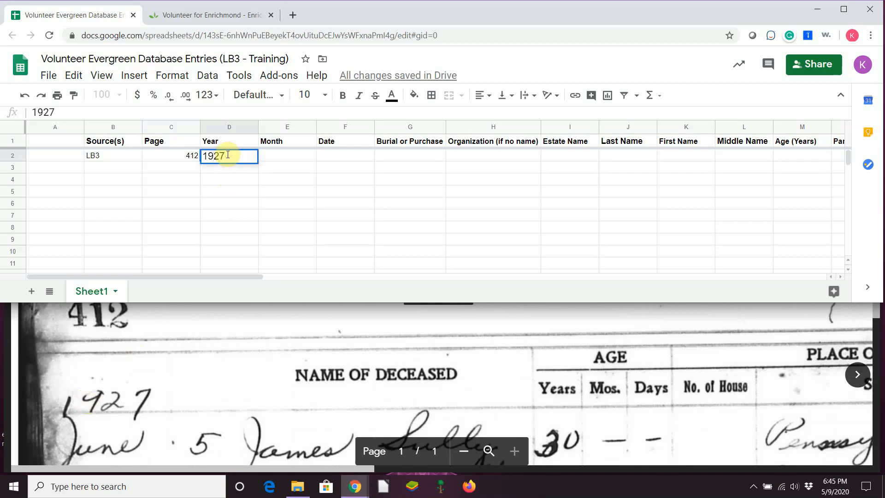
{"action": "left_click", "coordinate": [300, 159]}
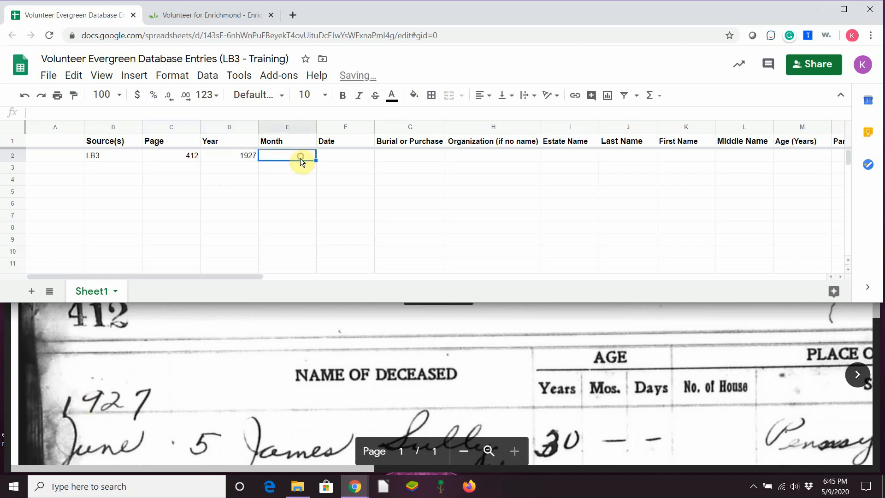
Fill E2–G2 with June, date 21 and Burial, dropping the 'or Purchase' autocompletion
{"action": "scroll", "coordinate": [180, 368], "scroll_direction": "down", "scroll_amount": 2}
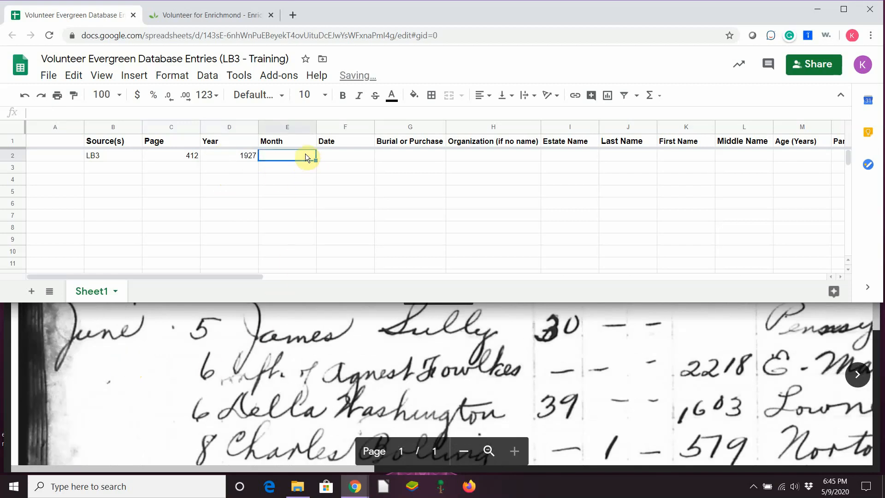
{"action": "type", "text": "June"}
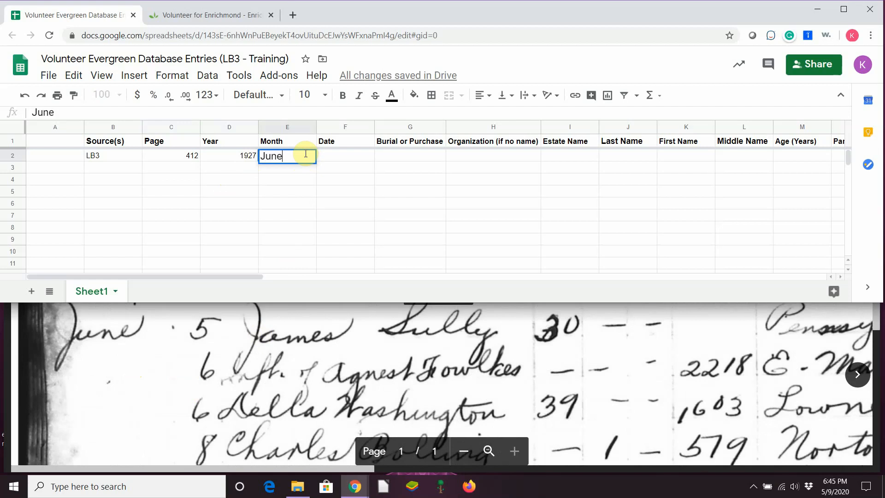
{"action": "left_click", "coordinate": [317, 157]}
{"action": "scroll", "coordinate": [244, 356], "scroll_direction": "down", "scroll_amount": 4}
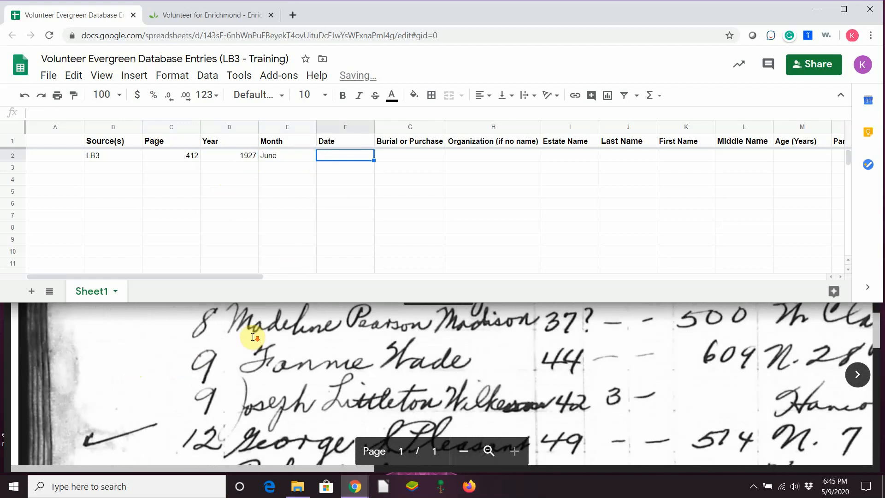
{"action": "scroll", "coordinate": [253, 337], "scroll_direction": "down", "scroll_amount": 5}
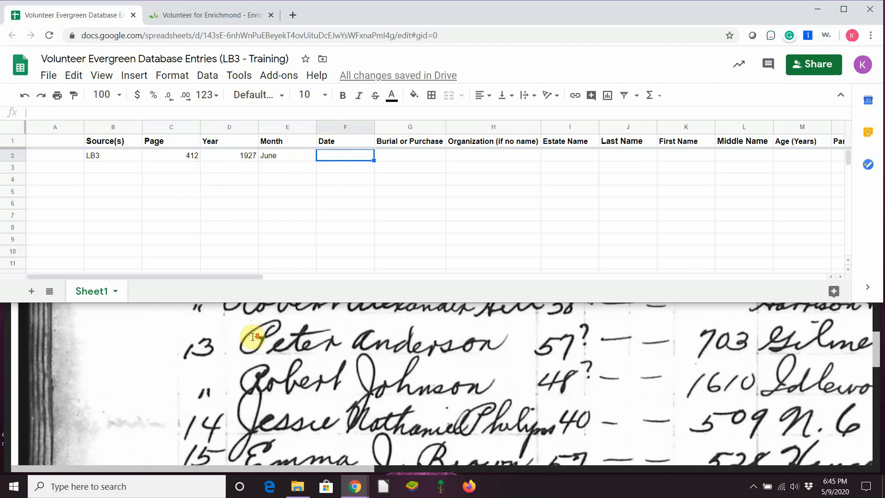
{"action": "scroll", "coordinate": [253, 337], "scroll_direction": "down", "scroll_amount": 1}
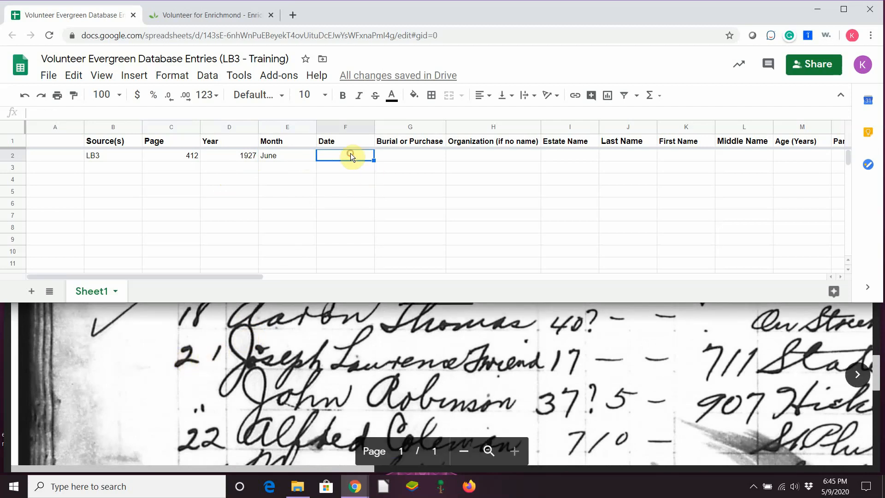
{"action": "type", "text": "21"}
{"action": "key", "text": "Tab"}
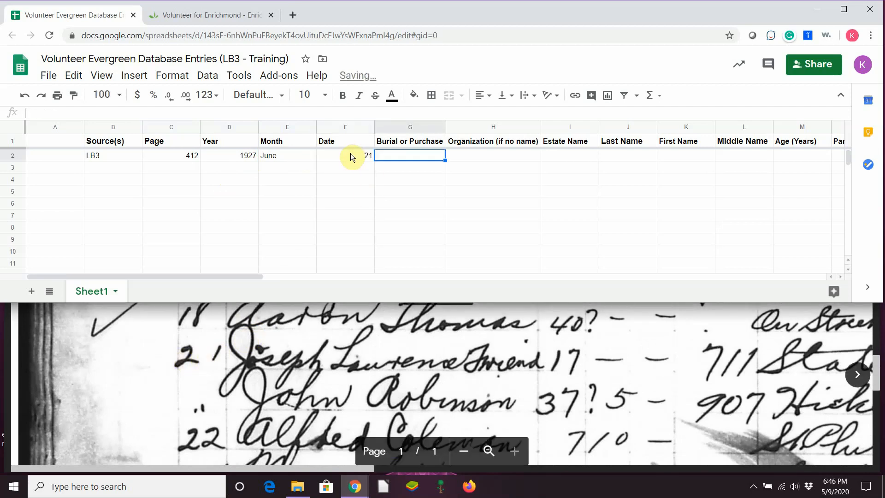
{"action": "type", "text": "Burial"}
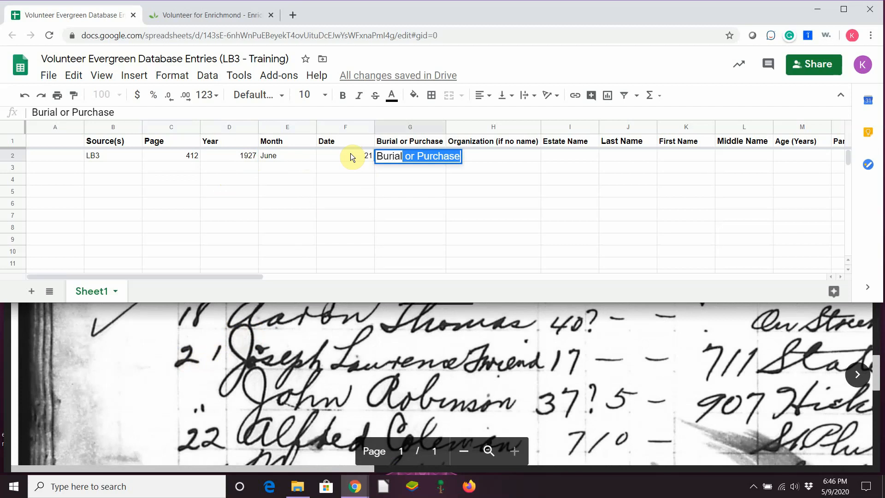
{"action": "key", "text": "Delete"}
Leave Estate Name blank and enter the deceased's last and first names in row 2
{"action": "key", "text": "Tab"}
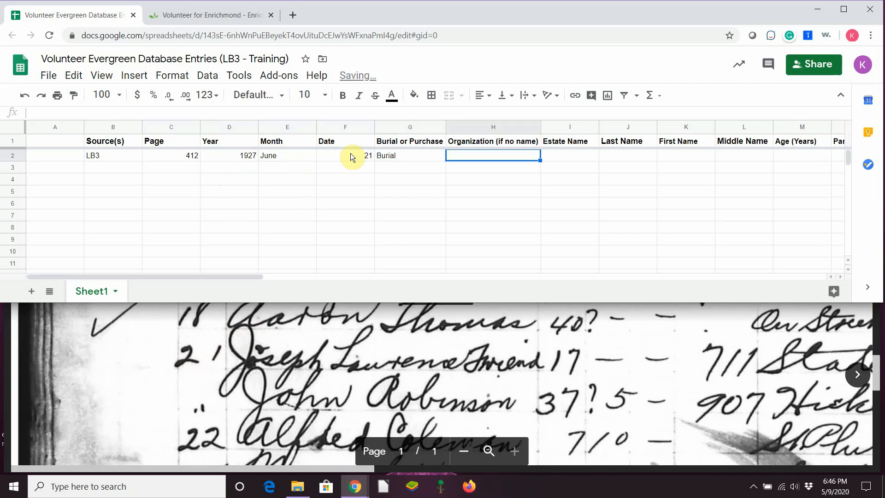
{"action": "left_click_drag", "start_coordinate": [242, 276], "coordinate": [337, 278]}
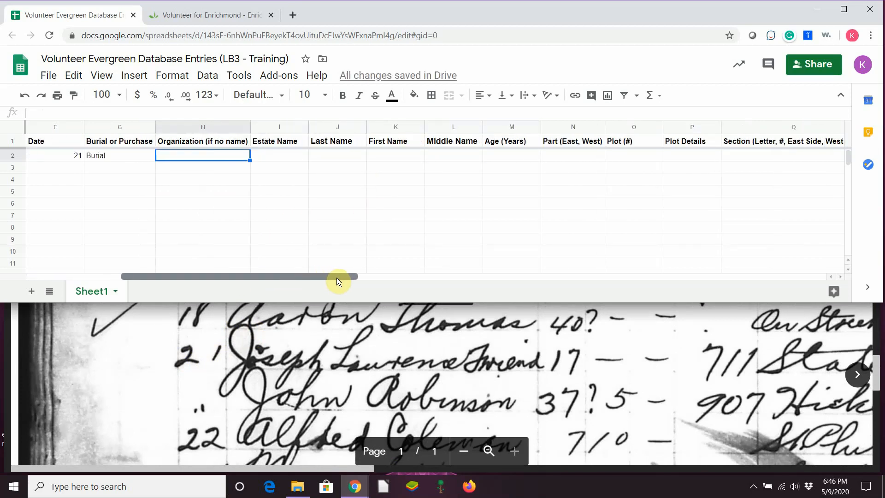
{"action": "left_click_drag", "start_coordinate": [330, 468], "coordinate": [387, 473]}
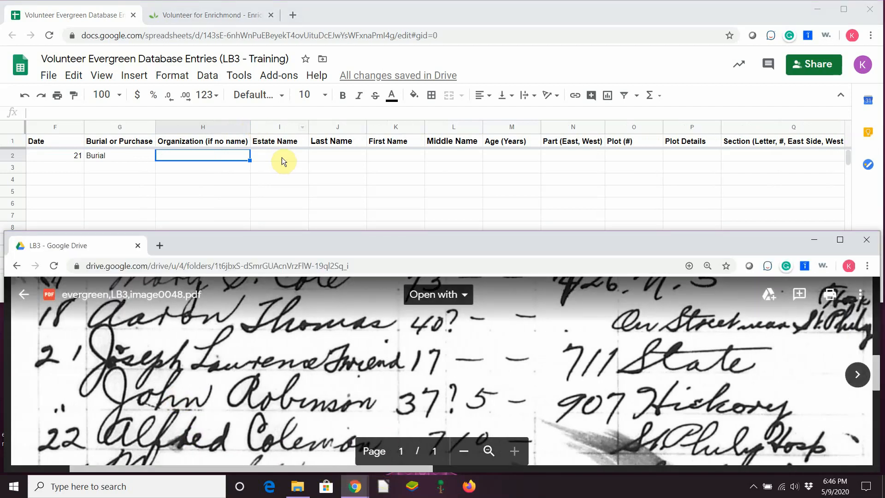
{"action": "left_click", "coordinate": [281, 156]}
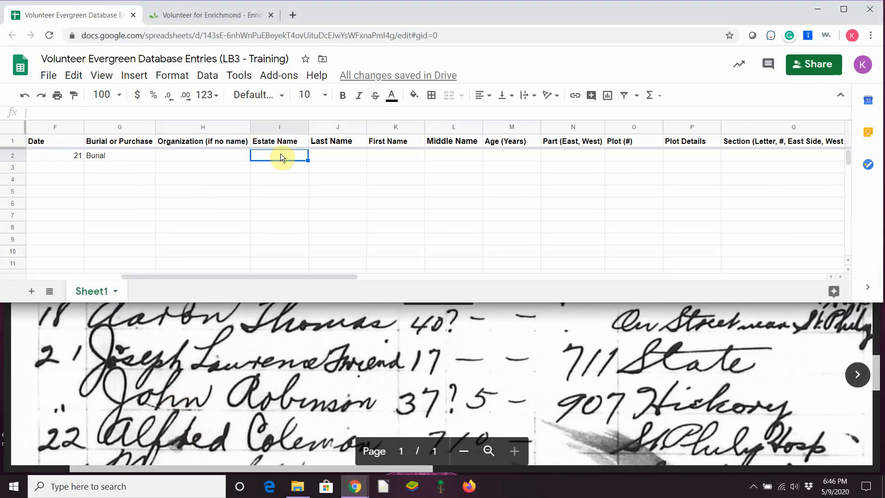
{"action": "key", "text": "Tab"}
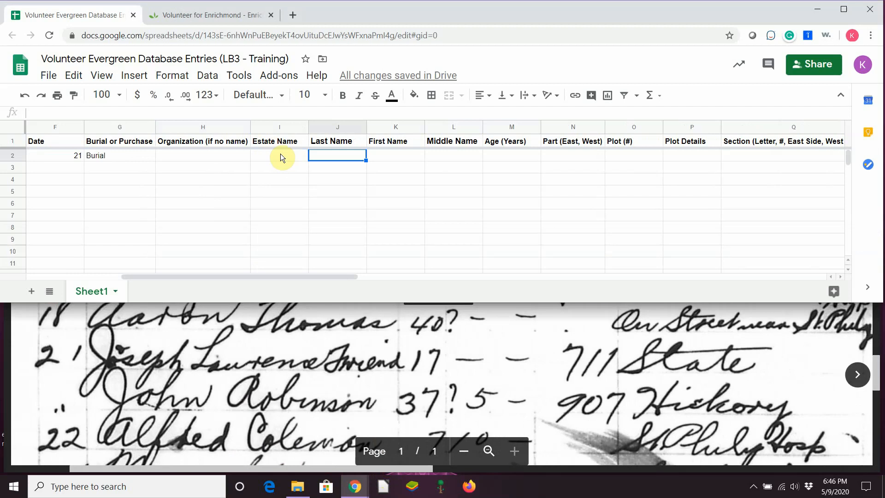
{"action": "type", "text": "Friend"}
{"action": "key", "text": "Tab"}
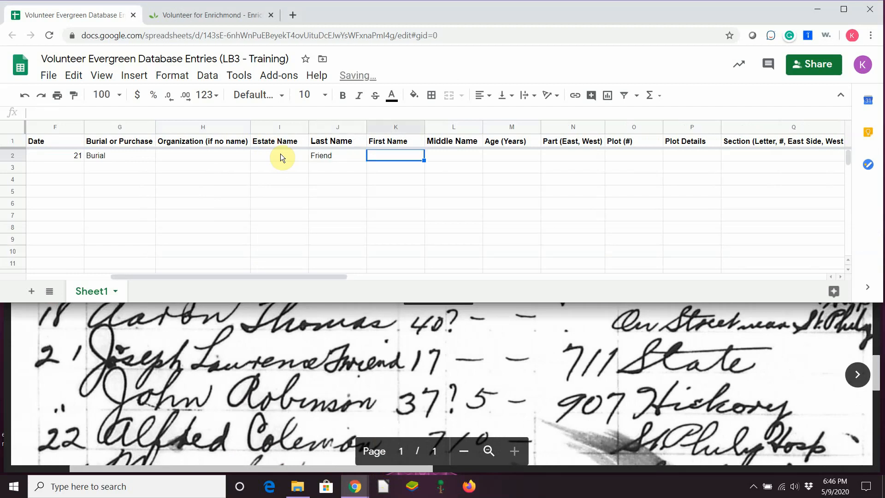
{"action": "type", "text": "Joseph"}
{"action": "key", "text": "Tab"}
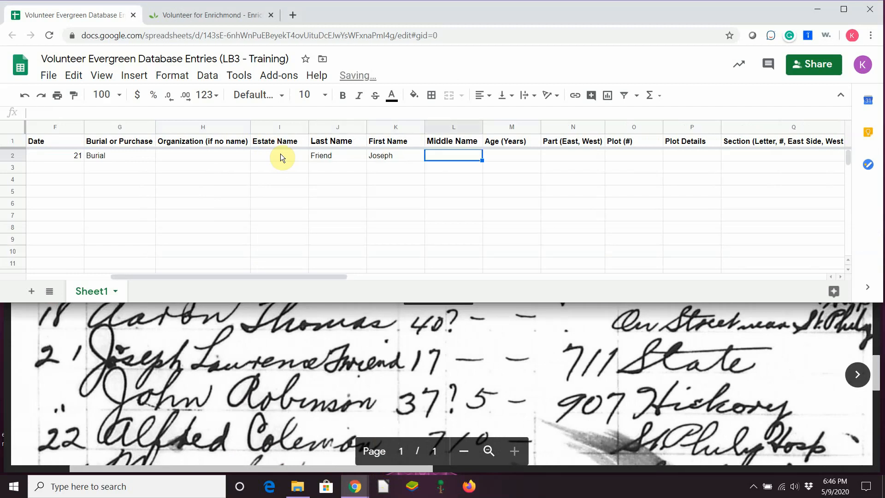
Enter the deceased's middle name and age 17
{"action": "type", "text": "Lau"}
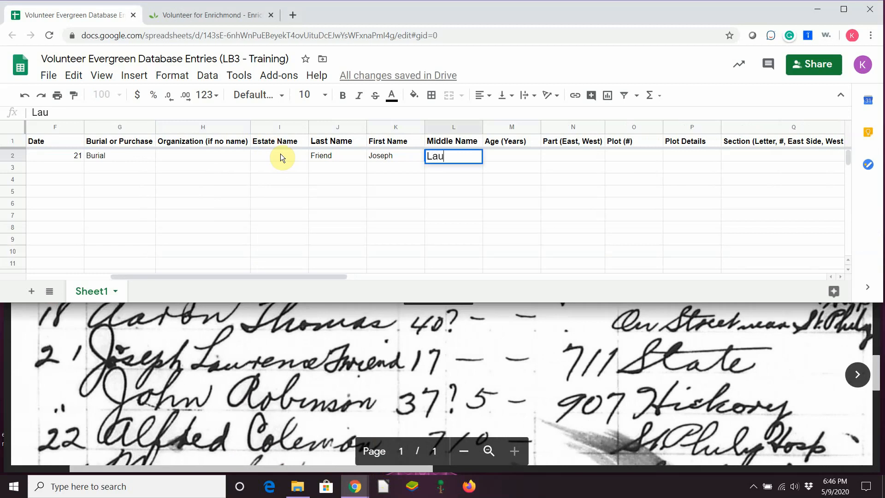
{"action": "key", "text": "BackSpace"}
{"action": "type", "text": "wrence"}
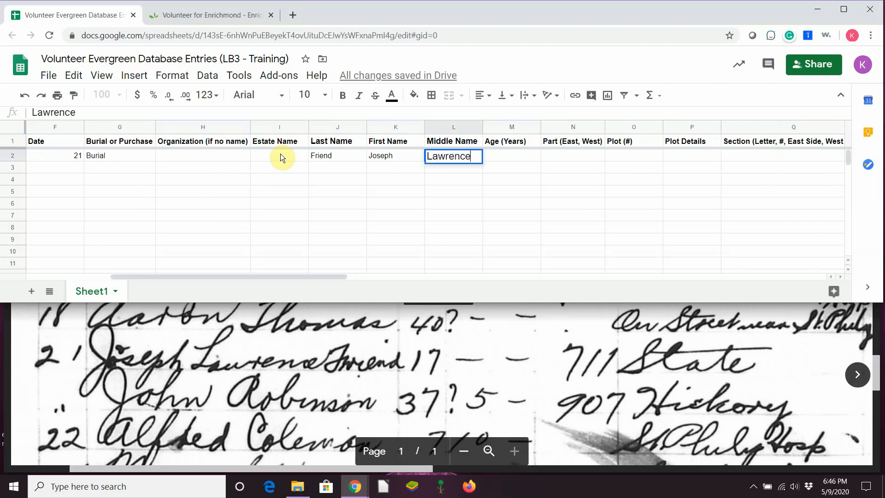
{"action": "key", "text": "Tab"}
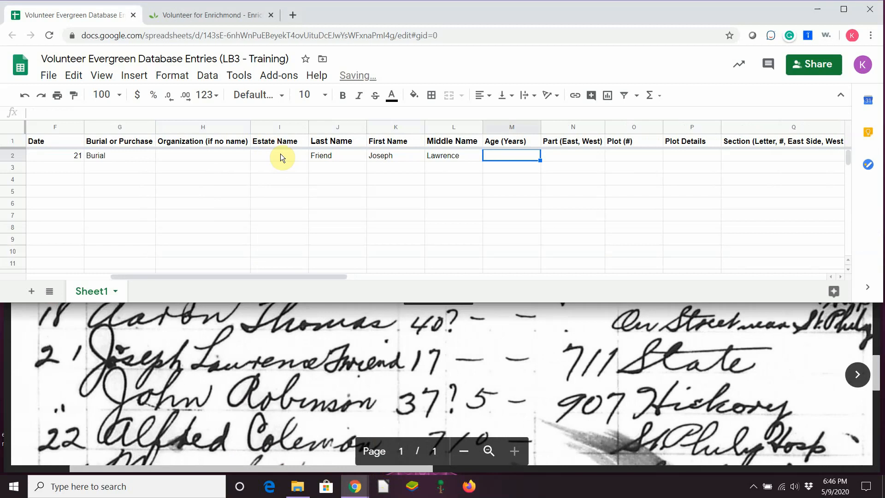
{"action": "type", "text": "17"}
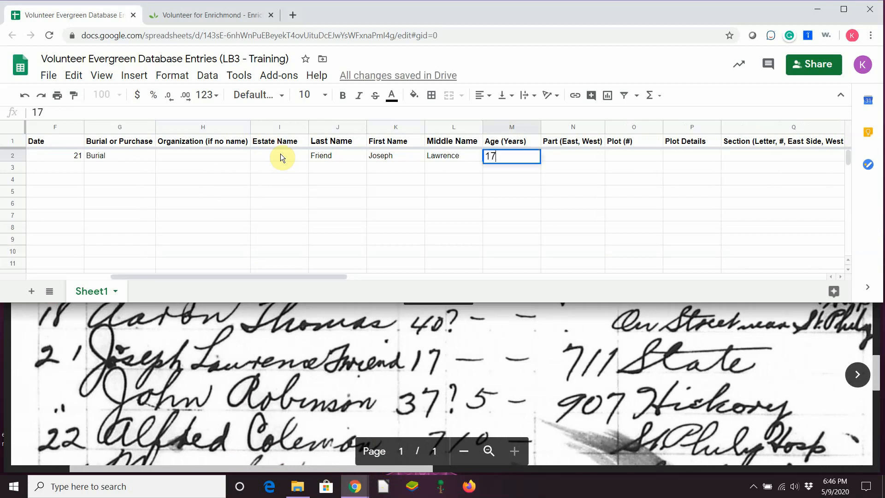
{"action": "key", "text": "Tab"}
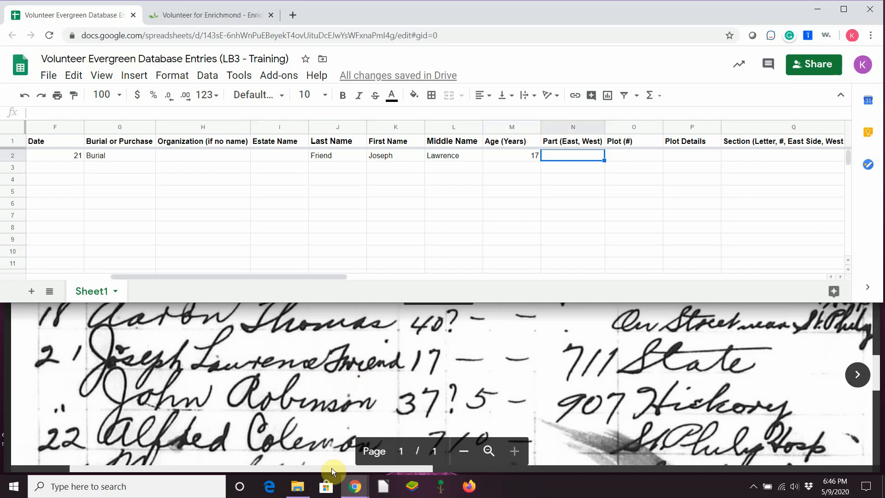
Leave the Part, Plot, section and grave fields empty and enter the undertaker's name in S2
{"action": "left_click_drag", "start_coordinate": [344, 469], "coordinate": [746, 484]}
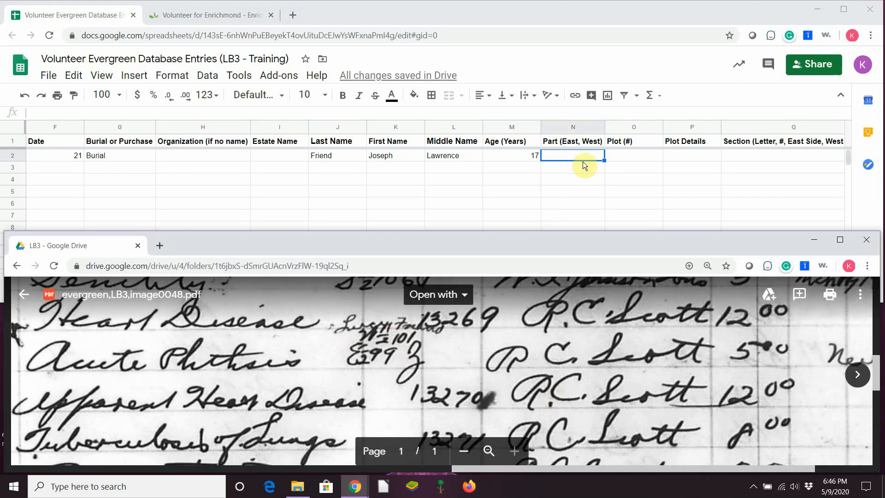
{"action": "left_click", "coordinate": [583, 157]}
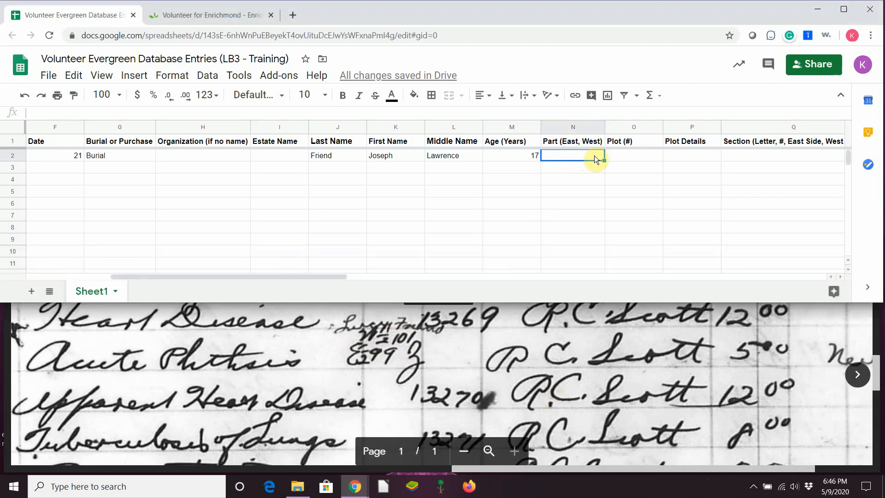
{"action": "key", "text": "Tab"}
{"action": "key", "text": "Tab"}
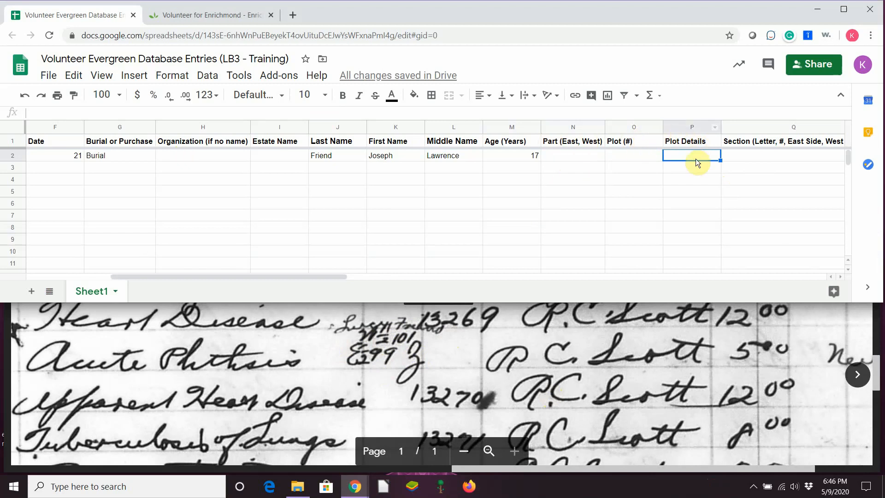
{"action": "key", "text": "Tab"}
{"action": "key", "text": "Tab"}
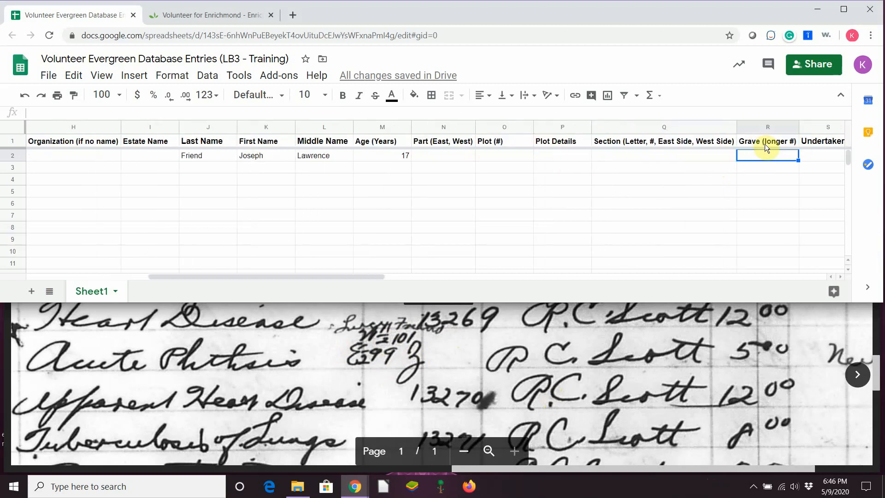
{"action": "key", "text": "Tab"}
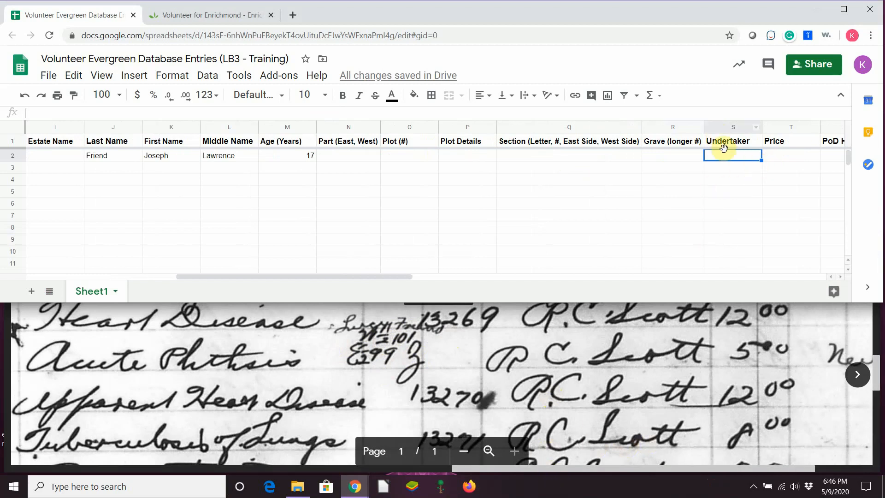
{"action": "type", "text": "R."}
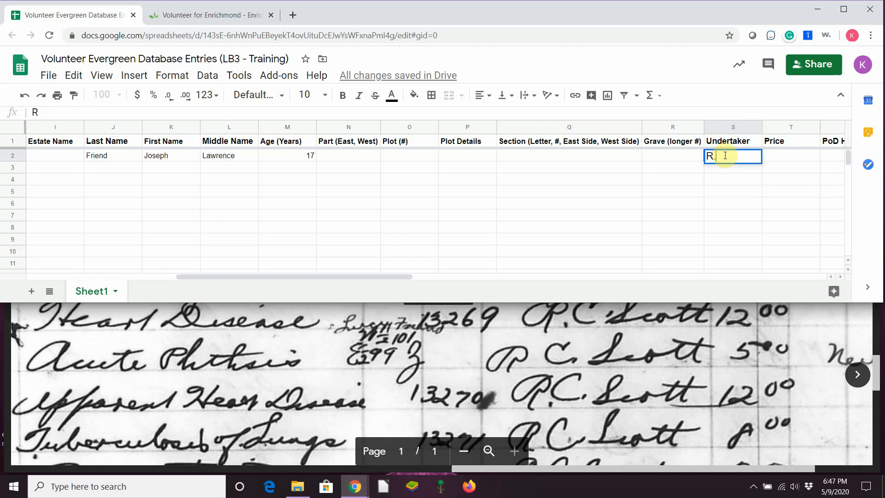
{"action": "type", "text": "C. Scott"}
{"action": "key", "text": "Tab"}
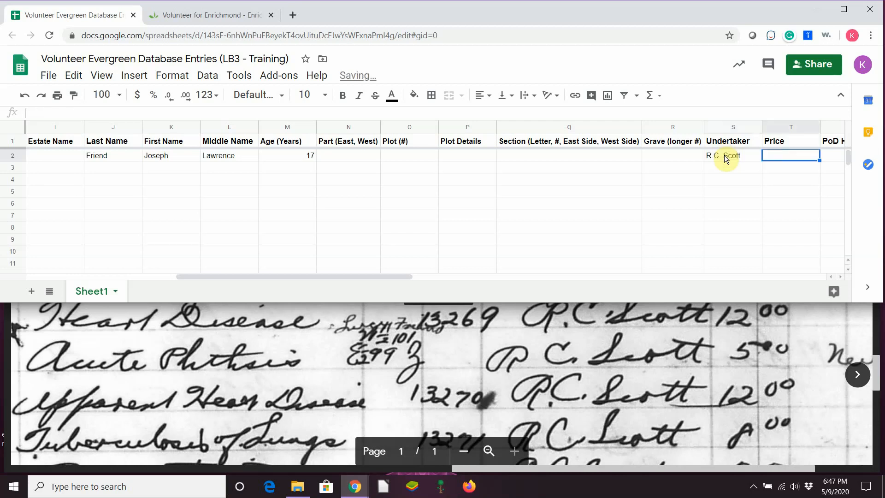
Enter price 5.00 and format the Price column as dollar currency
{"action": "type", "text": "5.00"}
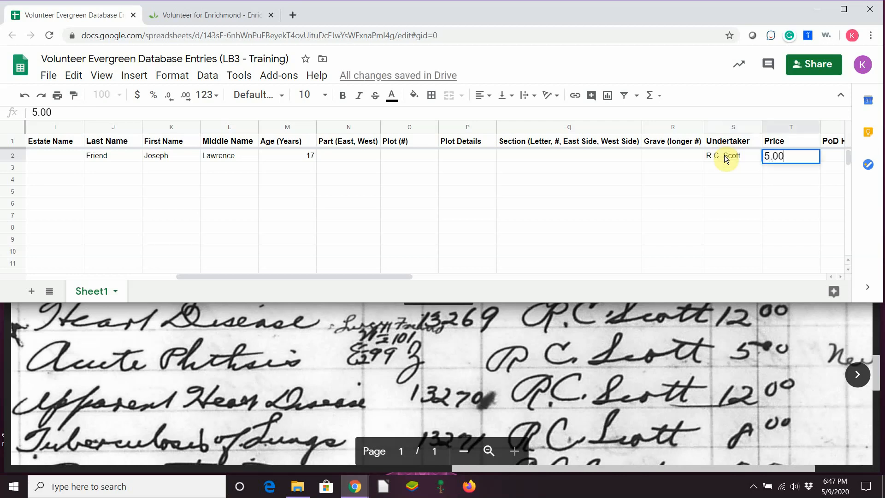
{"action": "key", "text": "Tab"}
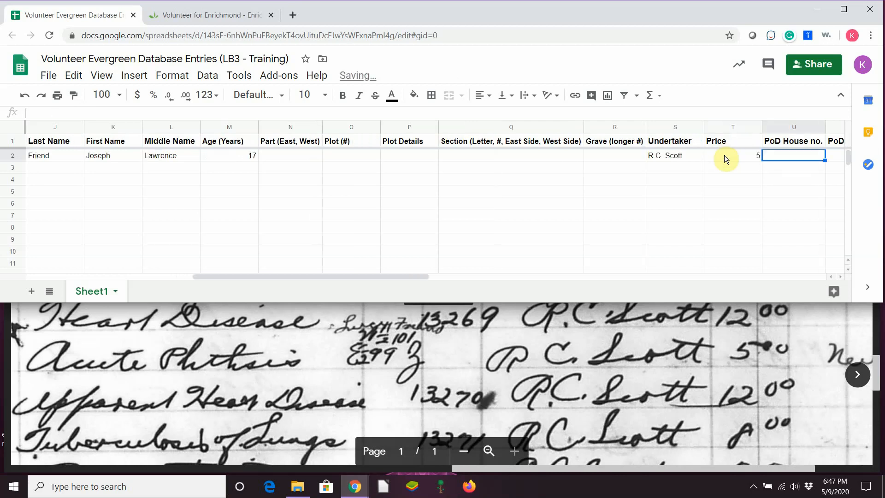
{"action": "left_click", "coordinate": [721, 129]}
{"action": "right_click", "coordinate": [721, 131]}
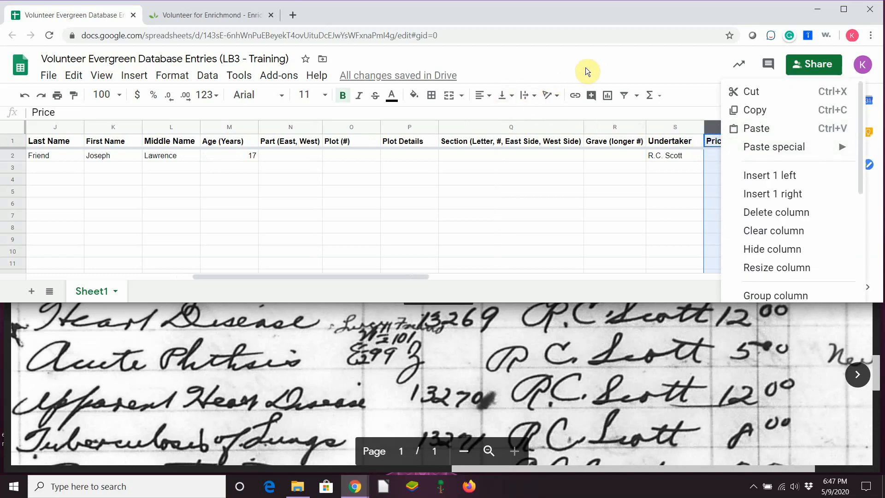
{"action": "left_click", "coordinate": [137, 95]}
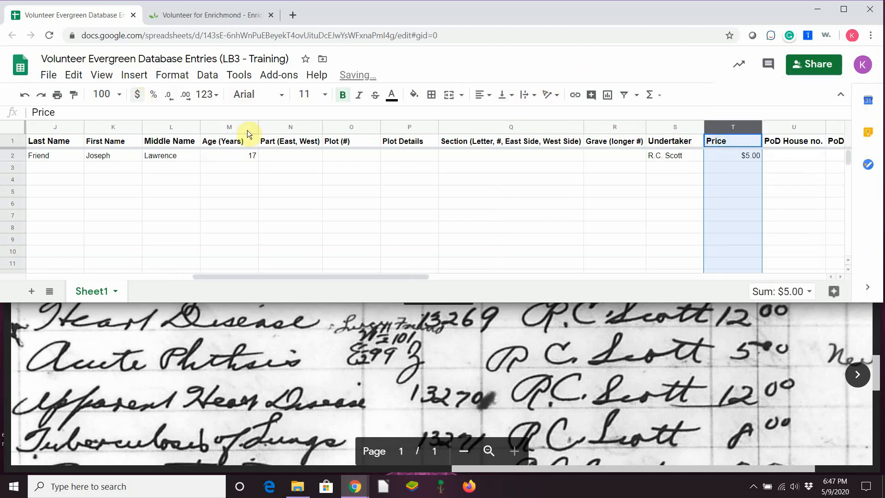
{"action": "left_click", "coordinate": [783, 156]}
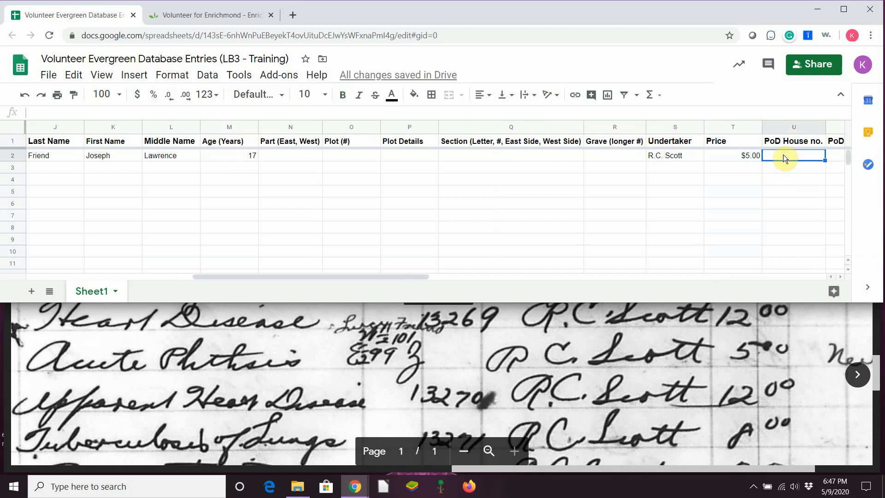
Record the place of death as house number 711 on State street
{"action": "left_click_drag", "start_coordinate": [541, 472], "coordinate": [318, 473]}
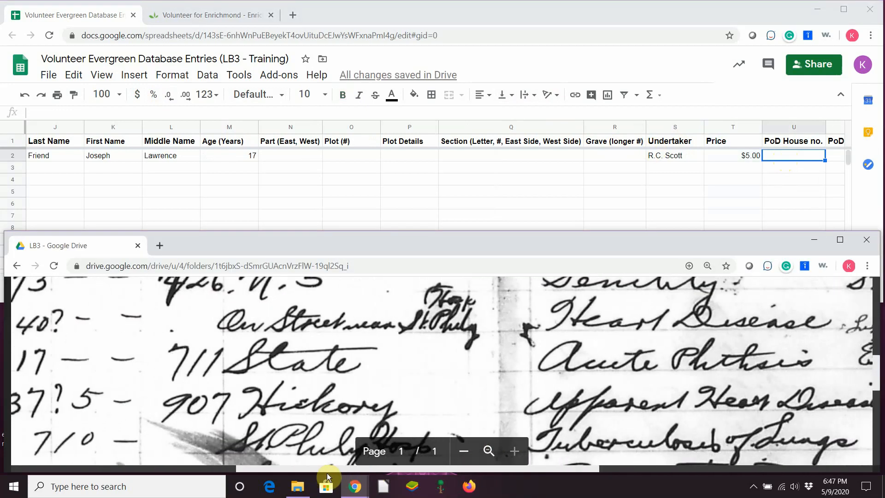
{"action": "left_click", "coordinate": [796, 156]}
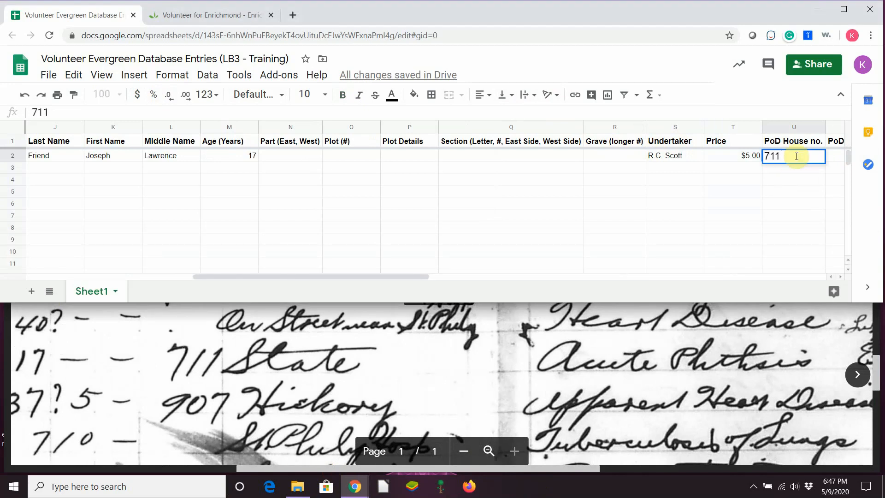
{"action": "key", "text": "Tab"}
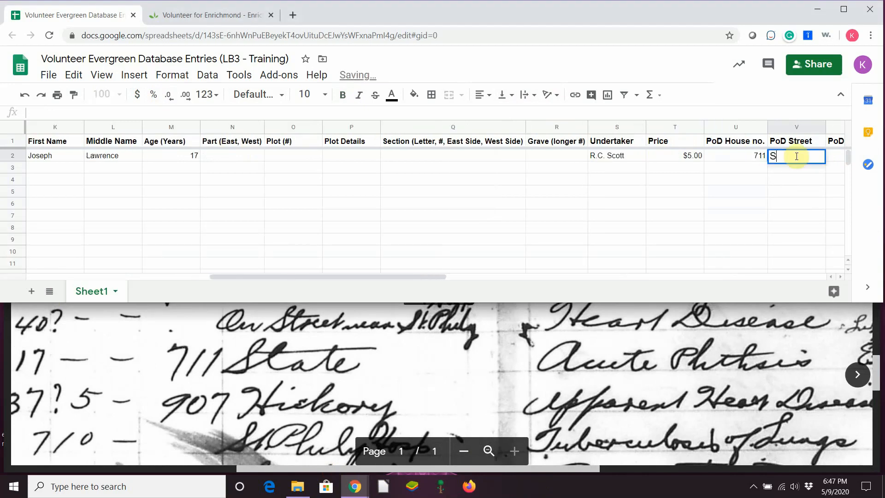
{"action": "key", "text": "Tab"}
{"action": "key", "text": "Tab"}
{"action": "key", "text": "Tab"}
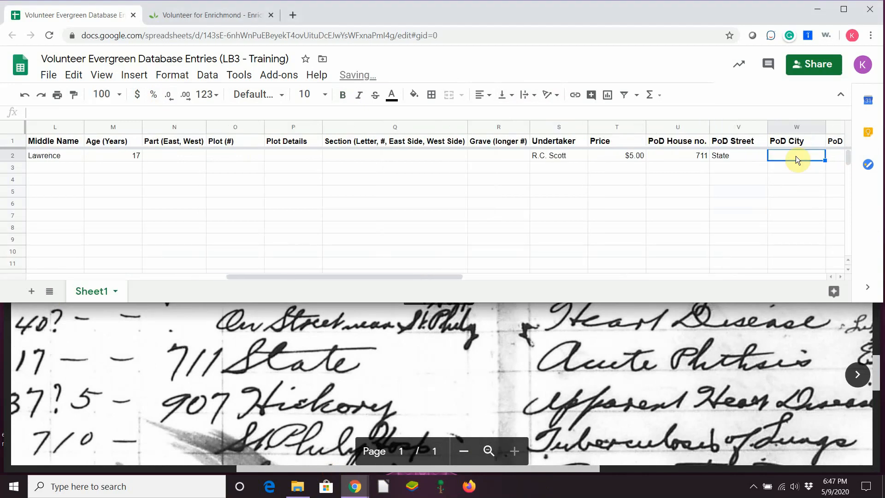
Record the cause of death as Acute Phthsis, leaving the next-of-kin fields empty
{"action": "key", "text": "Tab"}
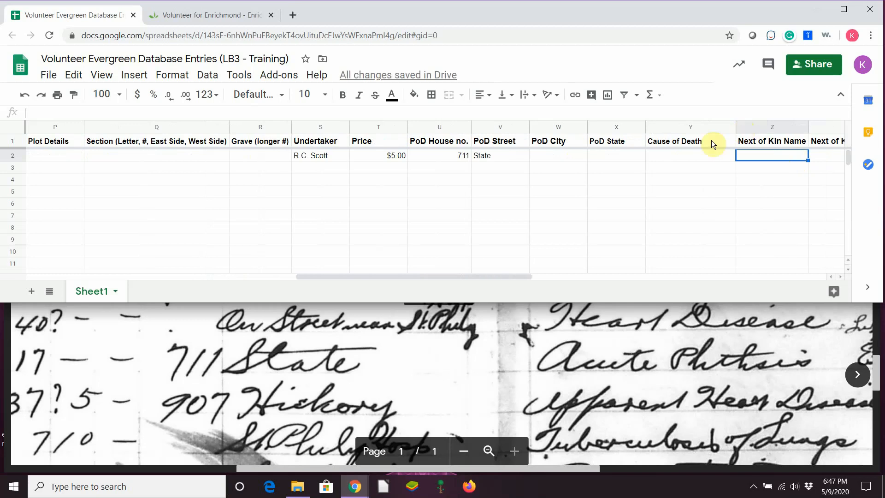
{"action": "left_click", "coordinate": [690, 156]}
{"action": "type", "text": "Ac"}
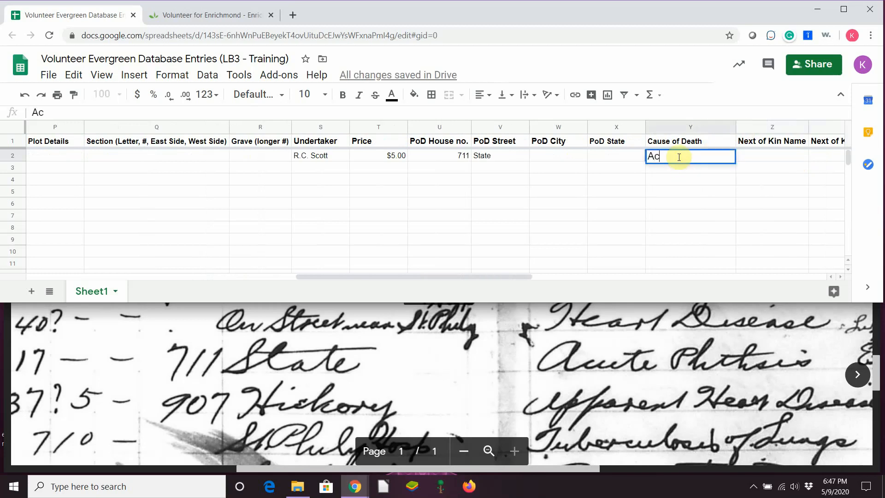
{"action": "type", "text": "ute Phthsis"}
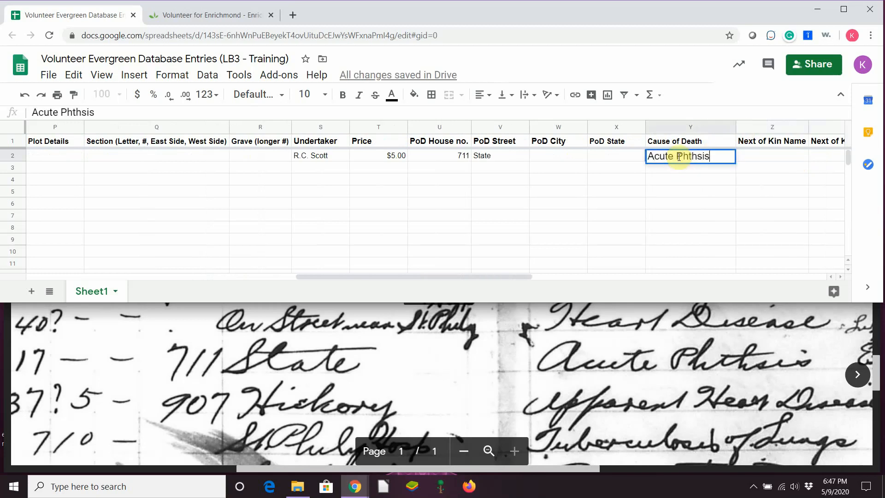
{"action": "key", "text": "Tab"}
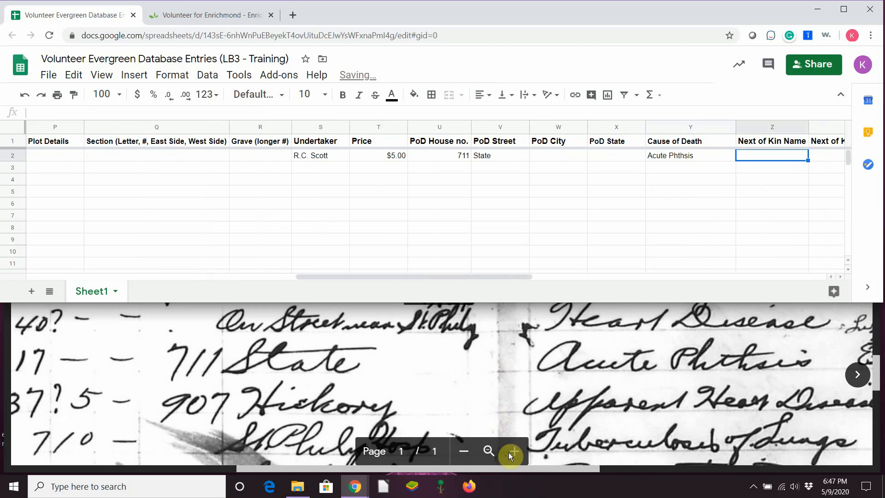
{"action": "left_click_drag", "start_coordinate": [524, 468], "coordinate": [662, 450]}
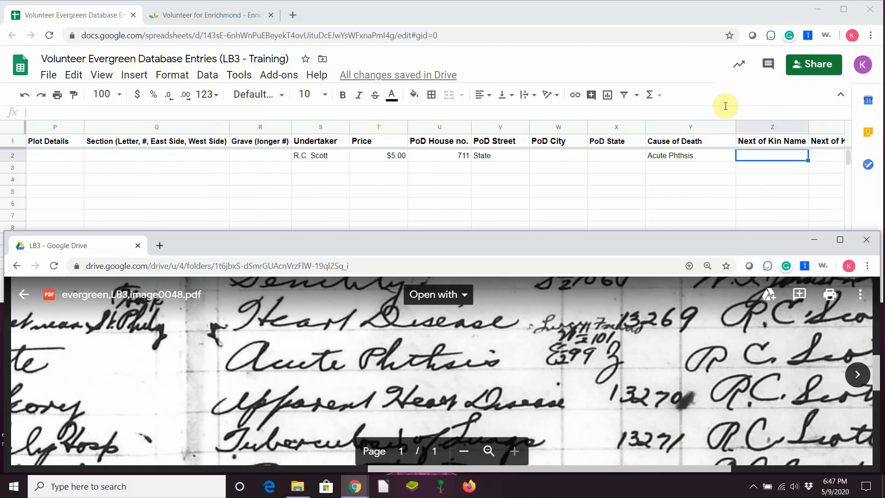
{"action": "left_click", "coordinate": [663, 16]}
{"action": "key", "text": "Tab"}
{"action": "key", "text": "Tab"}
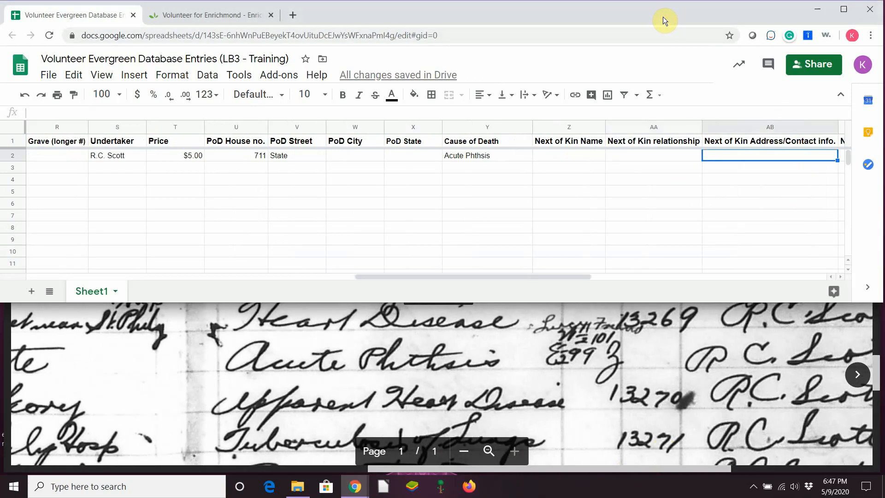
{"action": "key", "text": "Tab"}
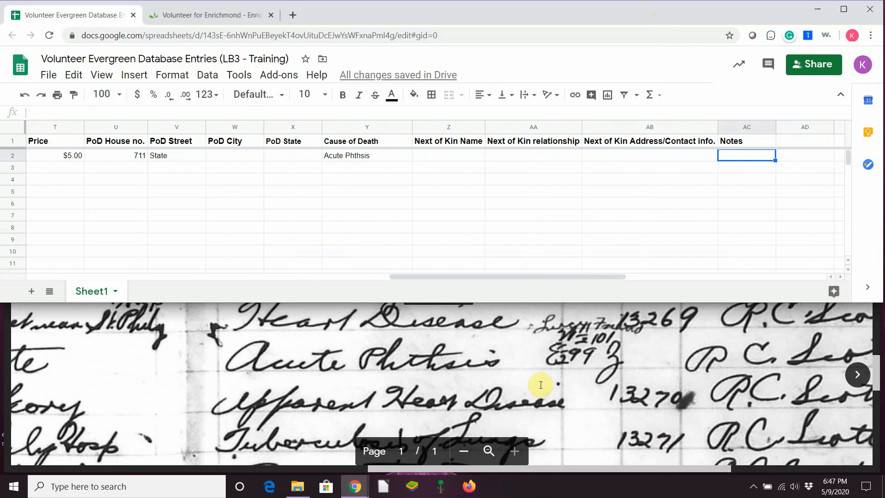
{"action": "left_click_drag", "start_coordinate": [492, 469], "coordinate": [684, 470]}
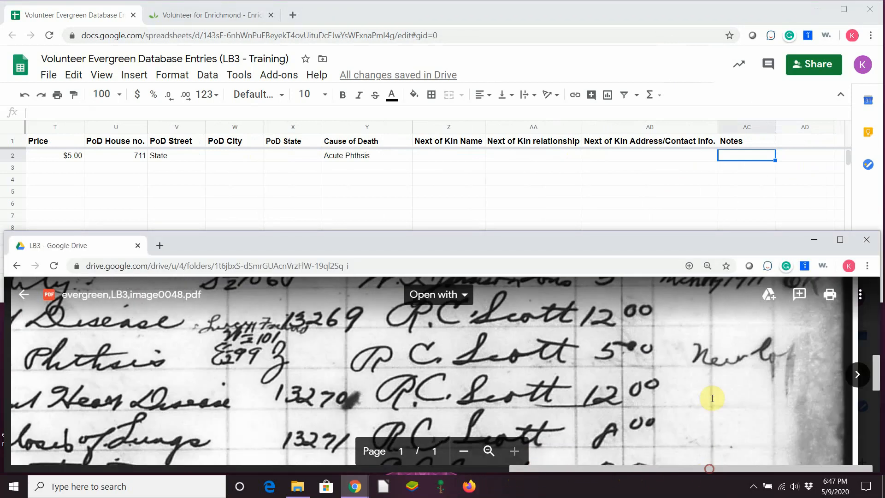
Enter row 2's note: 'New lot.' plus a name written above No. of Section on the original document
{"action": "left_click", "coordinate": [732, 156]}
{"action": "type", "text": "New lot."}
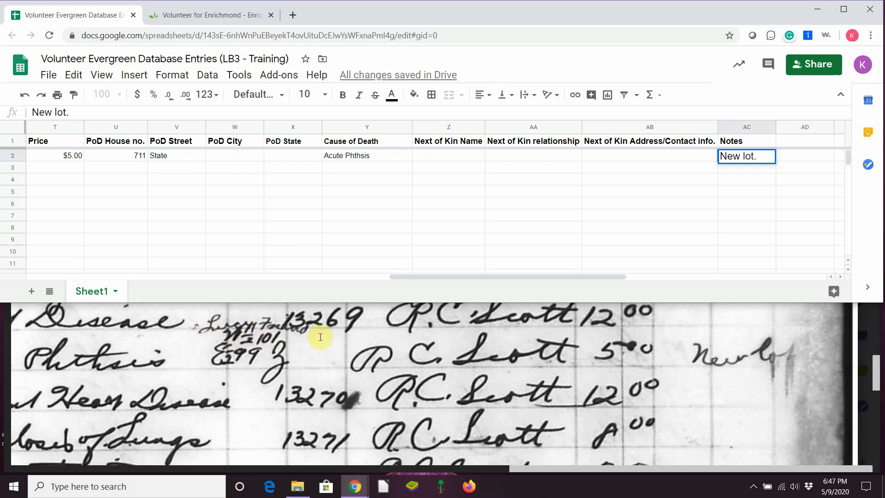
{"action": "type", "text": "Lu"}
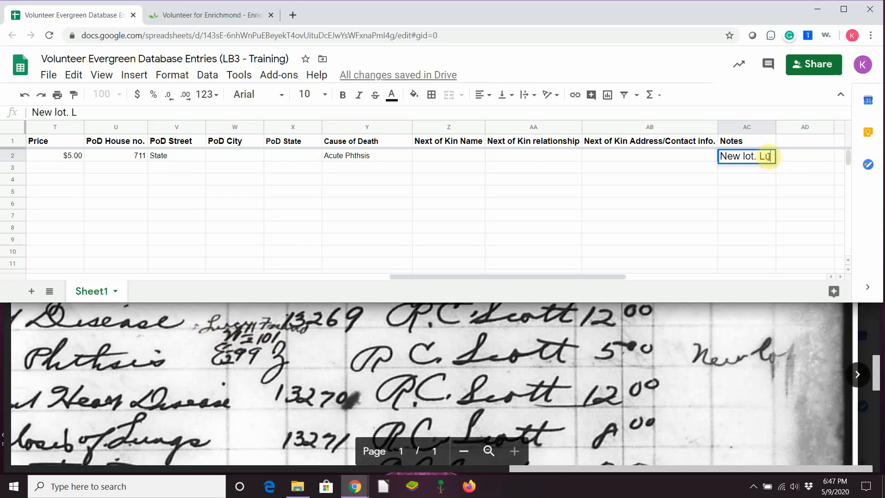
{"action": "type", "text": "cy Friend writ"}
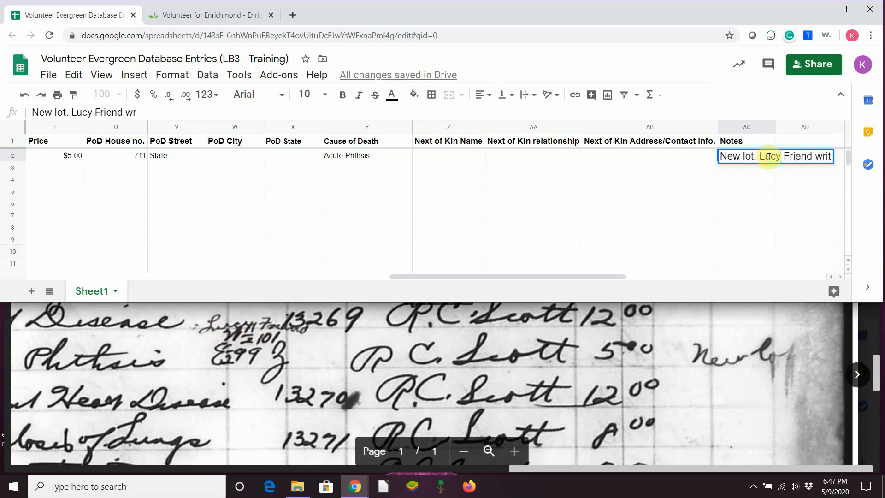
{"action": "type", "text": "ten above No. of "}
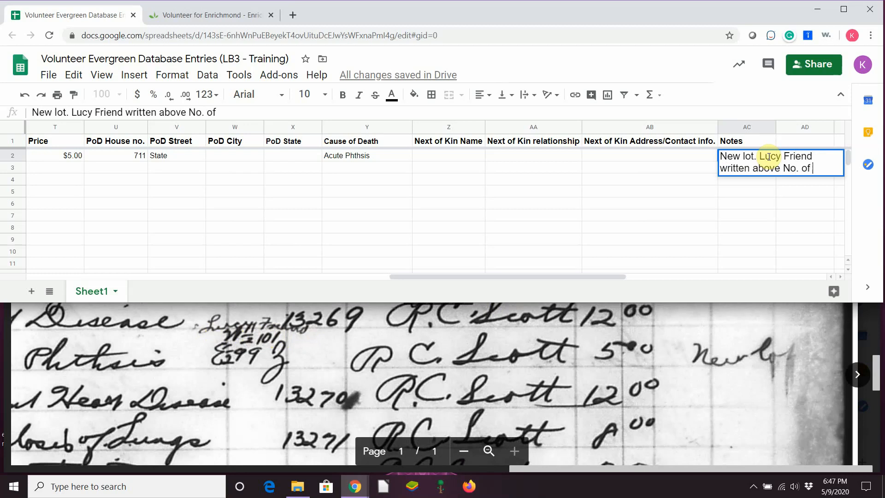
{"action": "type", "text": "Section on orig"}
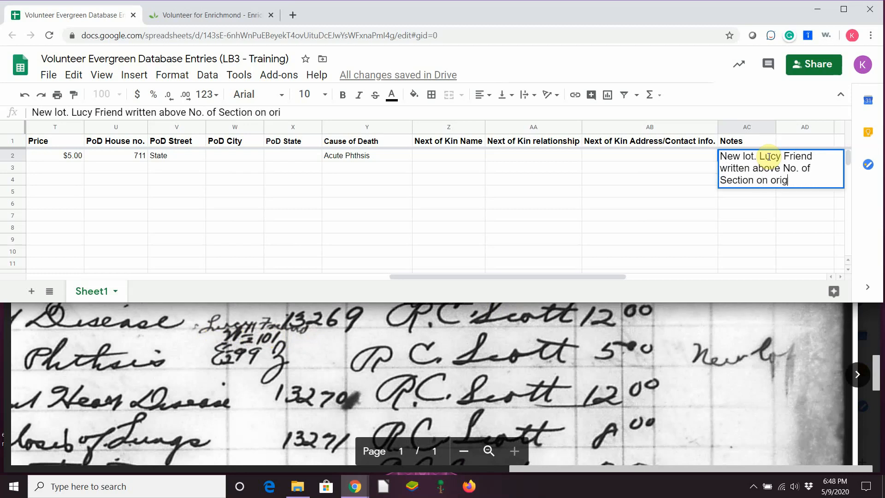
{"action": "type", "text": "inal document."}
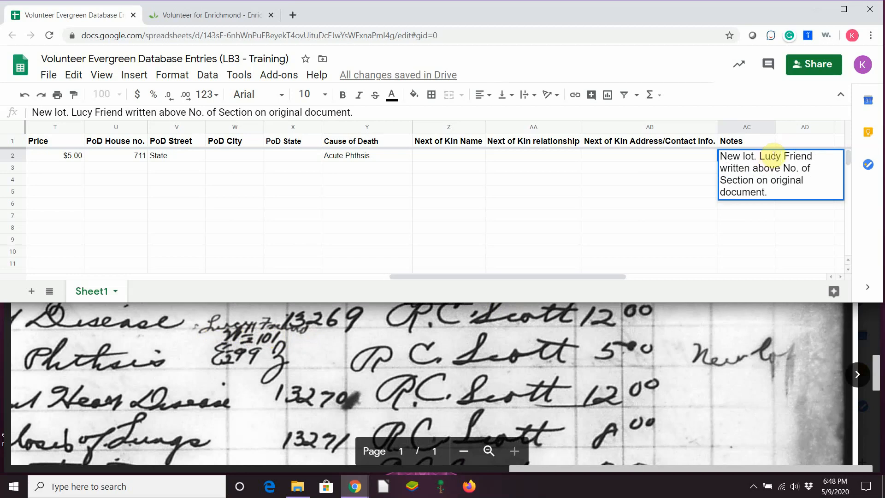
{"action": "key", "text": "shift+Tab"}
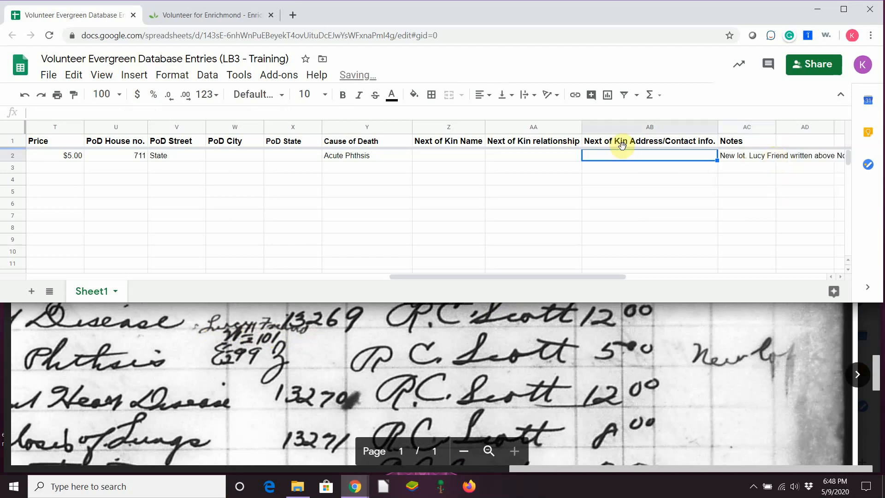
Move back along row 2, then select the row 2 header and open its context menu
{"action": "key", "text": "shift+Tab"}
{"action": "key", "text": "shift+Tab"}
{"action": "key", "text": "shift+Tab"}
{"action": "key", "text": "shift+Tab"}
{"action": "key", "text": "shift+Tab"}
{"action": "key", "text": "shift+Tab"}
{"action": "key", "text": "shift+Tab"}
{"action": "key", "text": "shift+Tab"}
{"action": "key", "text": "shift+Tab"}
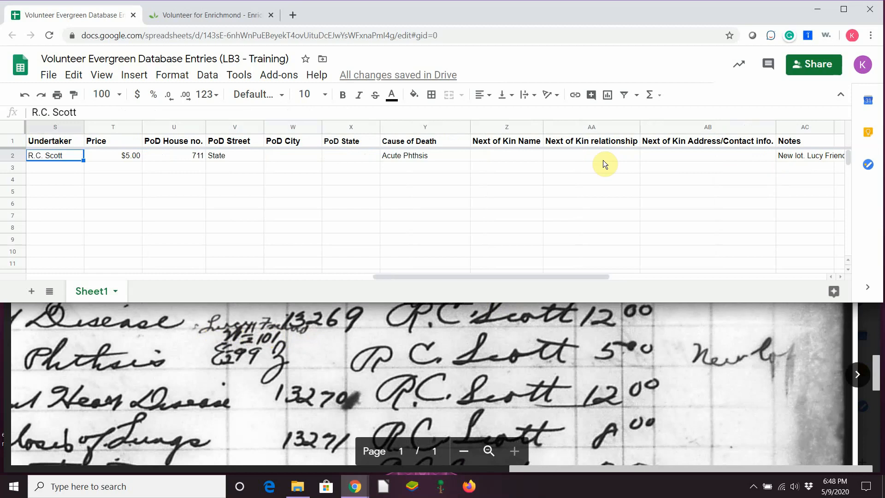
{"action": "key", "text": "shift+Tab"}
{"action": "key", "text": "shift+Tab"}
{"action": "key", "text": "shift+Tab"}
{"action": "key", "text": "shift+Tab"}
{"action": "key", "text": "shift+Tab"}
{"action": "key", "text": "shift+Tab"}
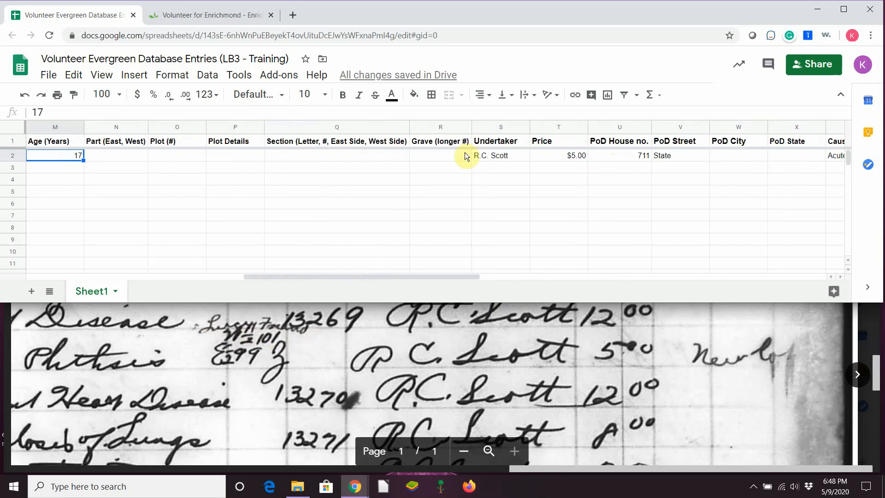
{"action": "left_click_drag", "start_coordinate": [367, 276], "coordinate": [307, 280]}
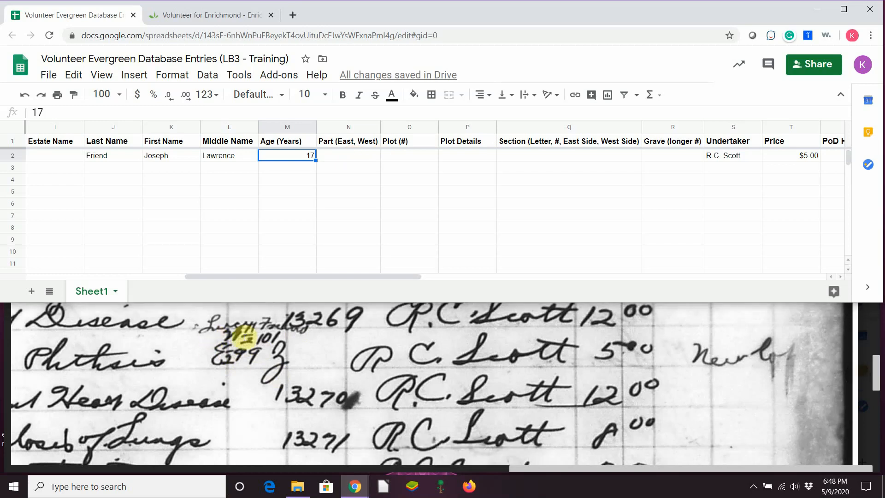
{"action": "left_click", "coordinate": [15, 155]}
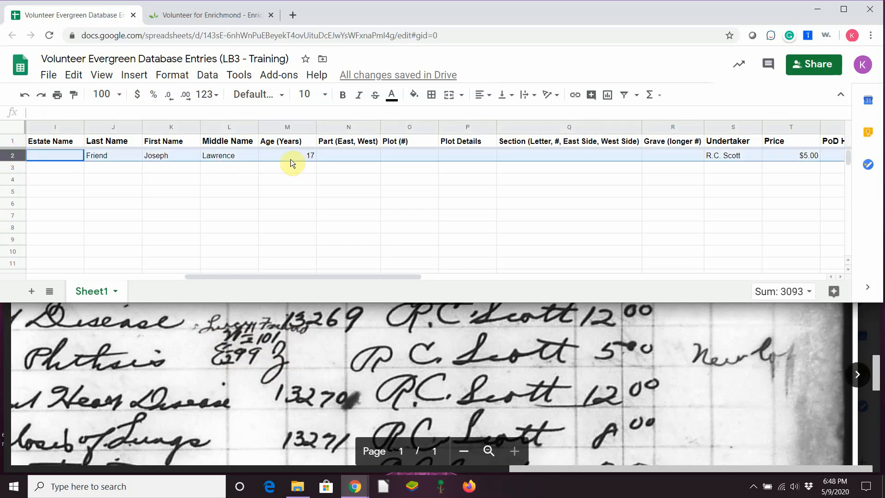
{"action": "right_click", "coordinate": [30, 157]}
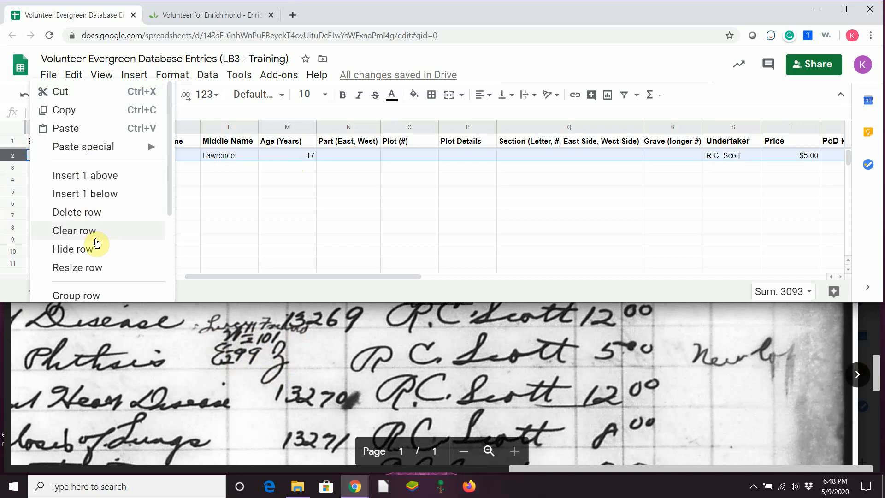
Copy row 2 and paste it into the empty row 3
{"action": "left_click", "coordinate": [81, 115]}
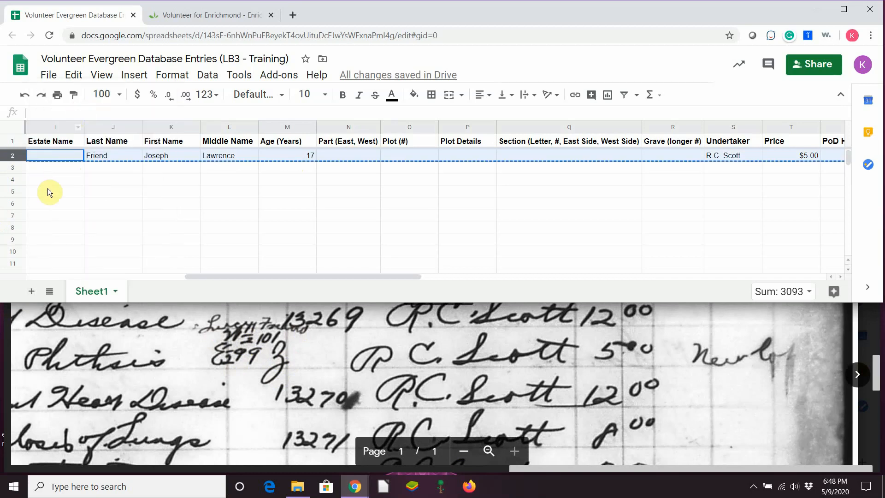
{"action": "left_click", "coordinate": [18, 167]}
{"action": "right_click", "coordinate": [28, 172]}
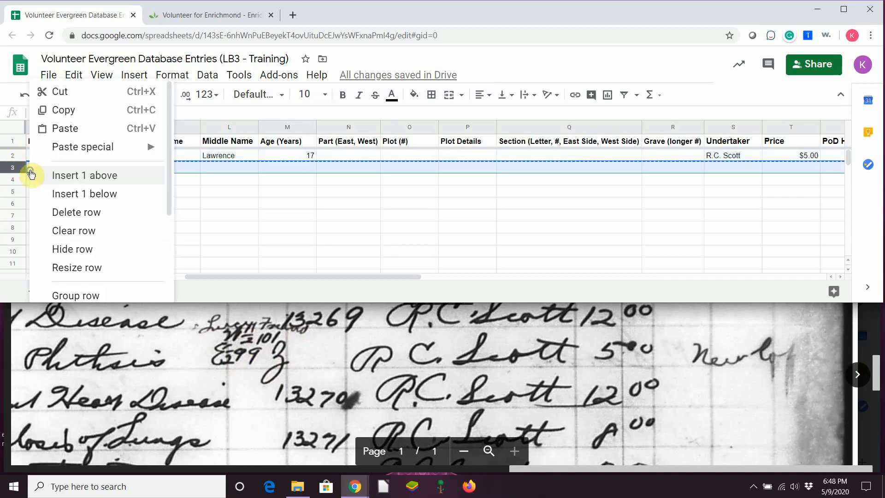
{"action": "left_click", "coordinate": [67, 129]}
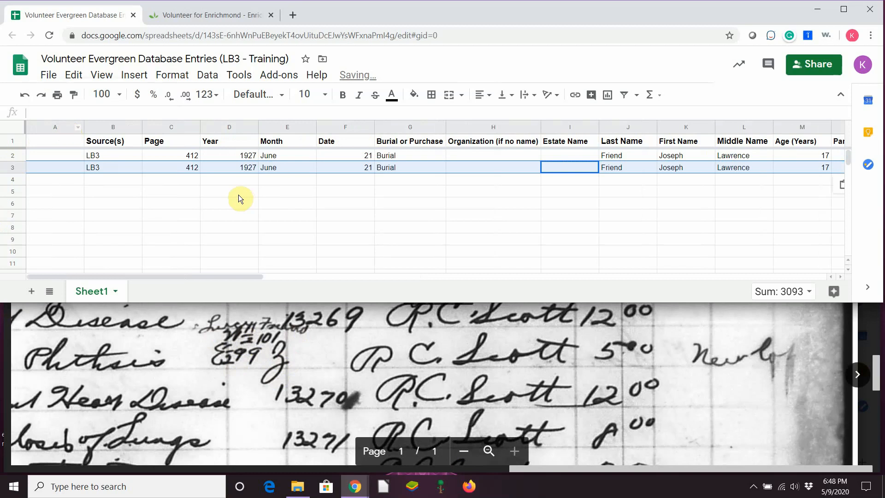
{"action": "left_click", "coordinate": [140, 192]}
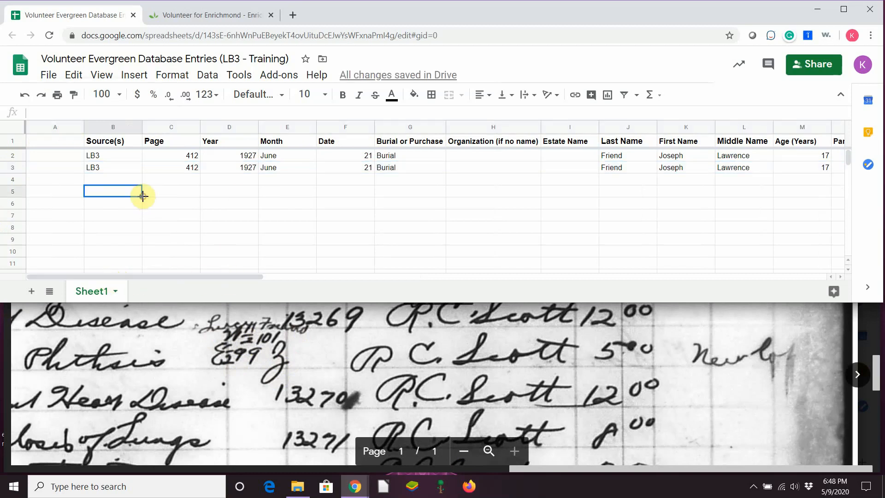
Scroll right to the Part column and select row 2's Part cell
{"action": "left_click_drag", "start_coordinate": [248, 275], "coordinate": [378, 229]}
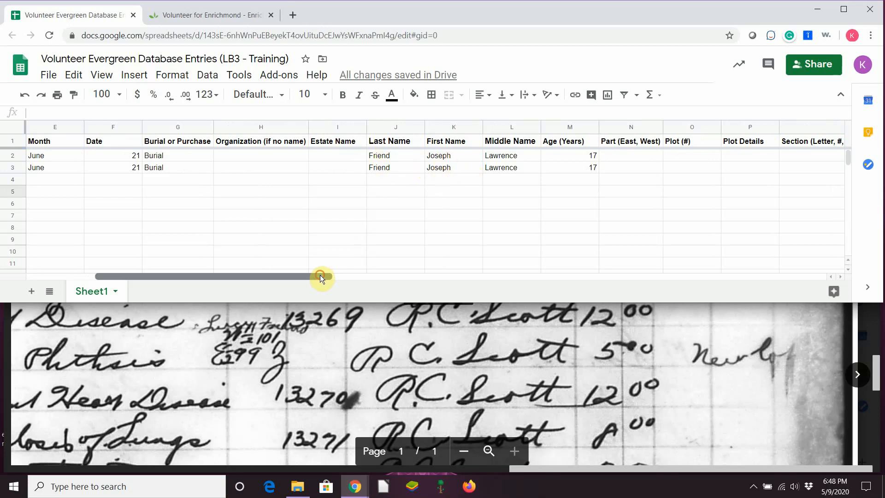
{"action": "left_click_drag", "start_coordinate": [322, 274], "coordinate": [429, 332]}
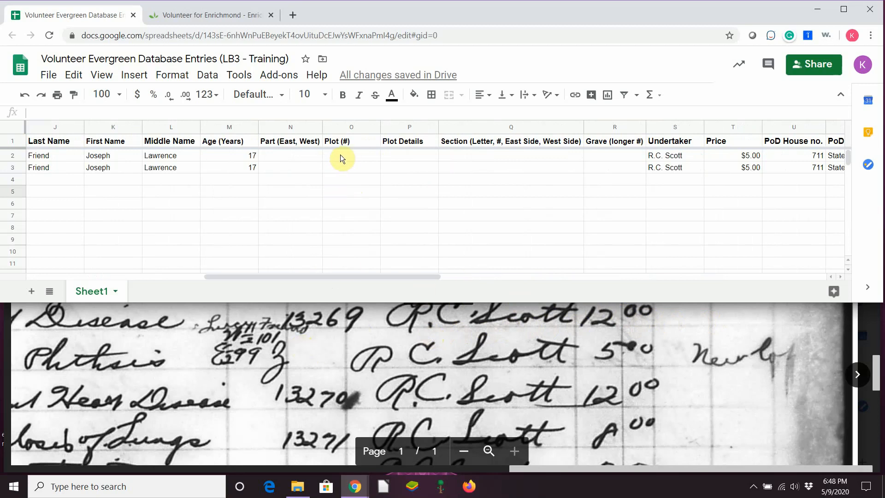
{"action": "left_click", "coordinate": [314, 155]}
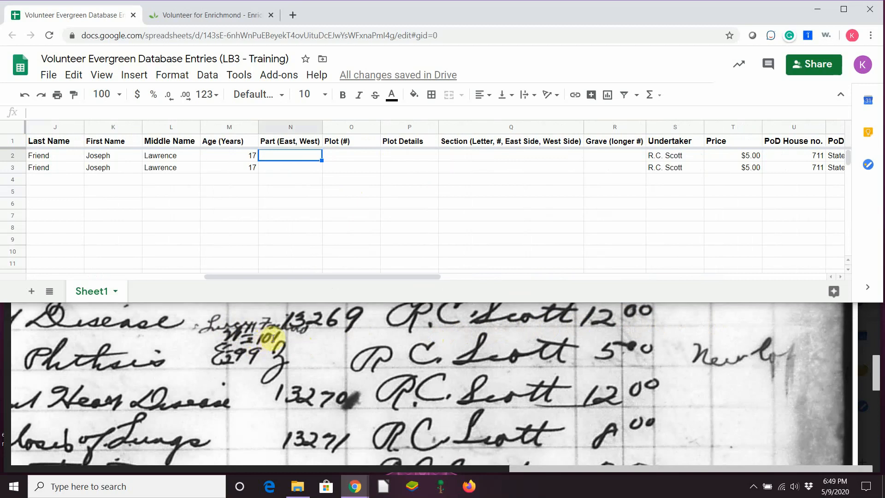
Fill row 2 with Part West 1/2, Plot 101, Section Z
{"action": "left_click", "coordinate": [294, 159]}
{"action": "type", "text": "We"}
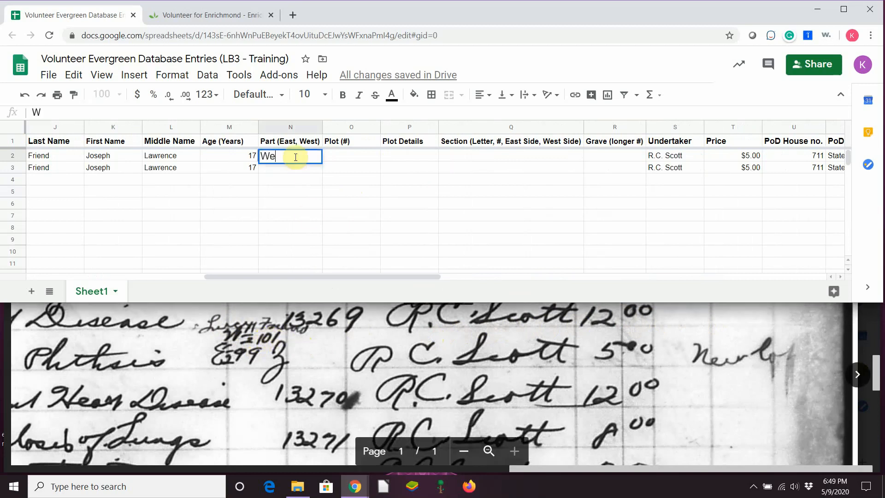
{"action": "type", "text": "st 1/2"}
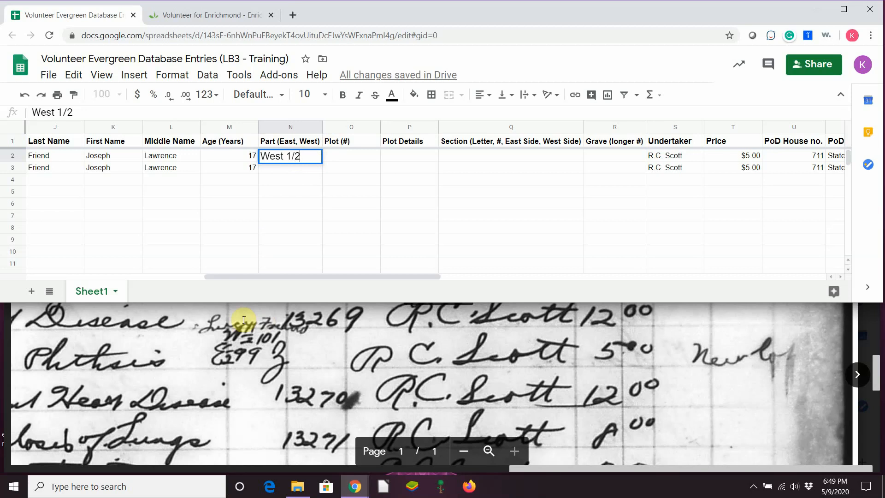
{"action": "key", "text": "Tab"}
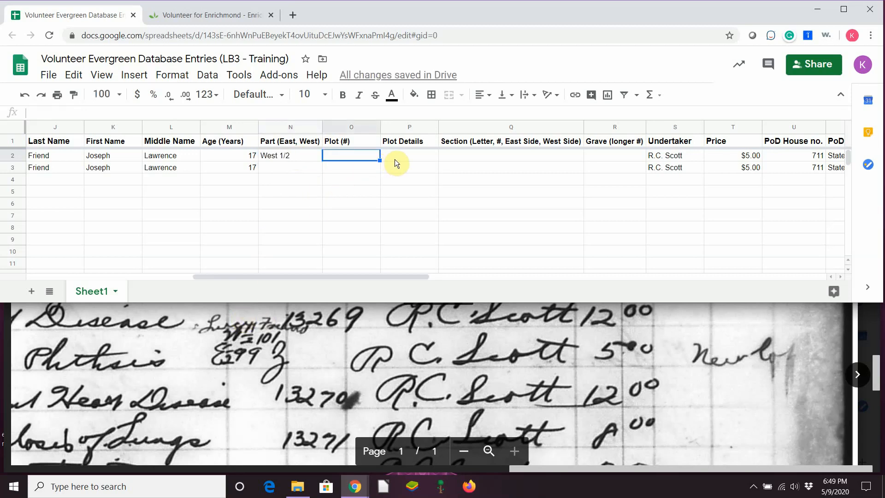
{"action": "type", "text": "101"}
{"action": "key", "text": "Tab"}
{"action": "key", "text": "Tab"}
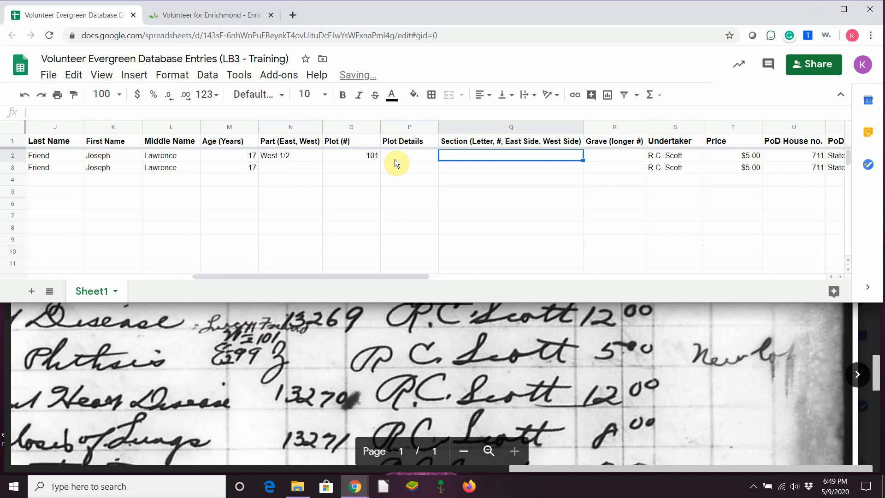
{"action": "type", "text": "Z"}
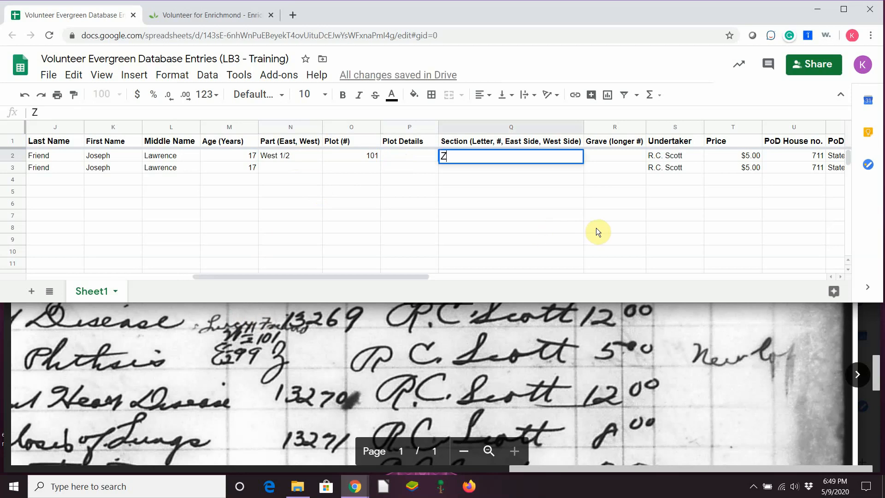
Fill row 3 with Part East 1/2, Plot 99, Section Z
{"action": "left_click", "coordinate": [302, 172]}
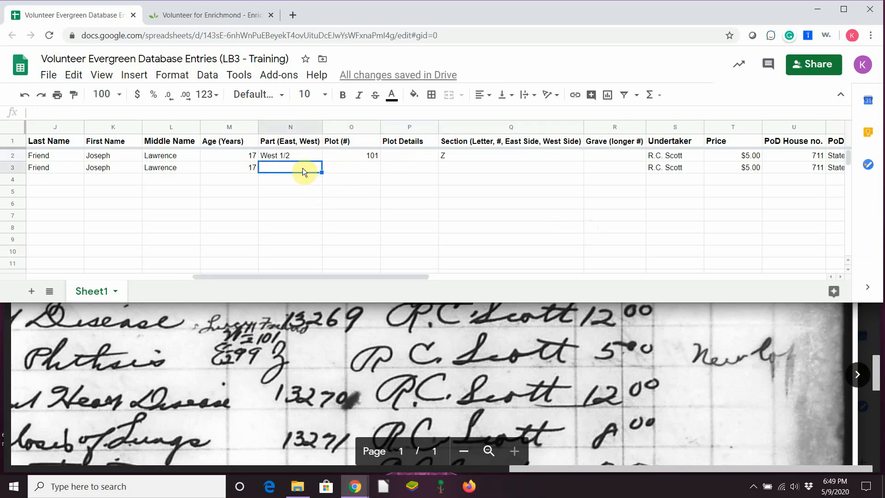
{"action": "type", "text": "East 1/2"}
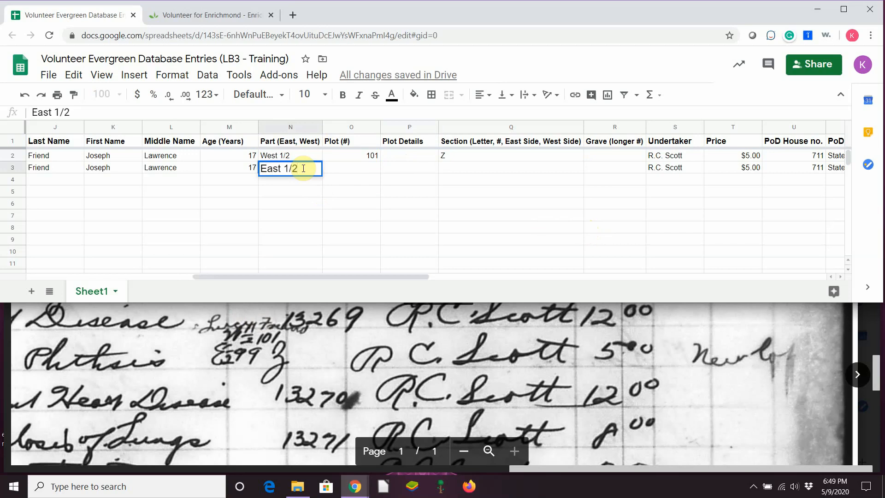
{"action": "key", "text": "Tab"}
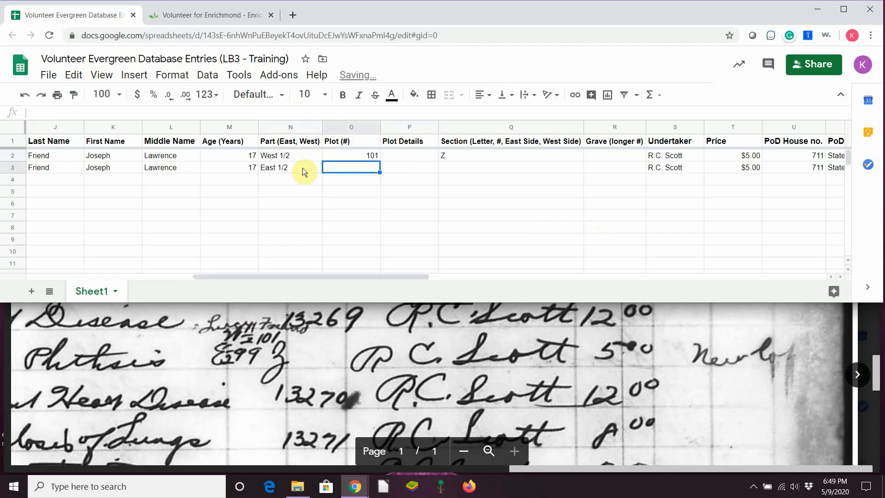
{"action": "type", "text": "99"}
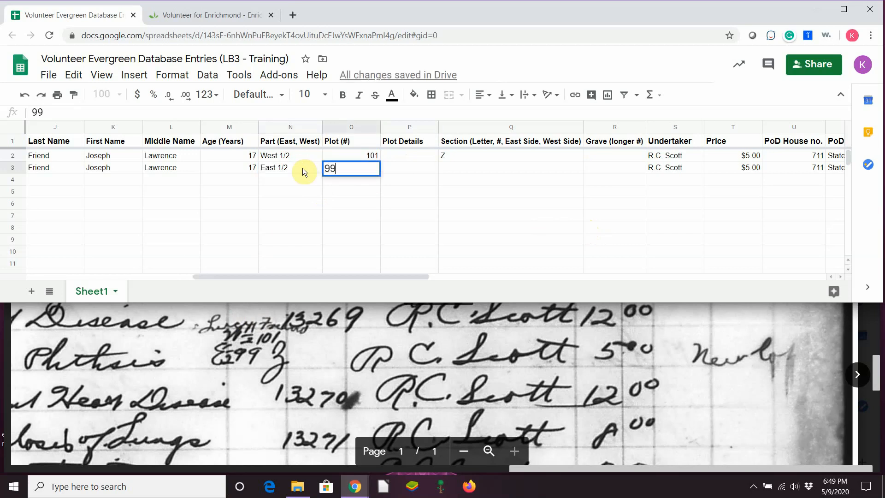
{"action": "key", "text": "Tab"}
{"action": "key", "text": "Tab"}
{"action": "type", "text": "Z"}
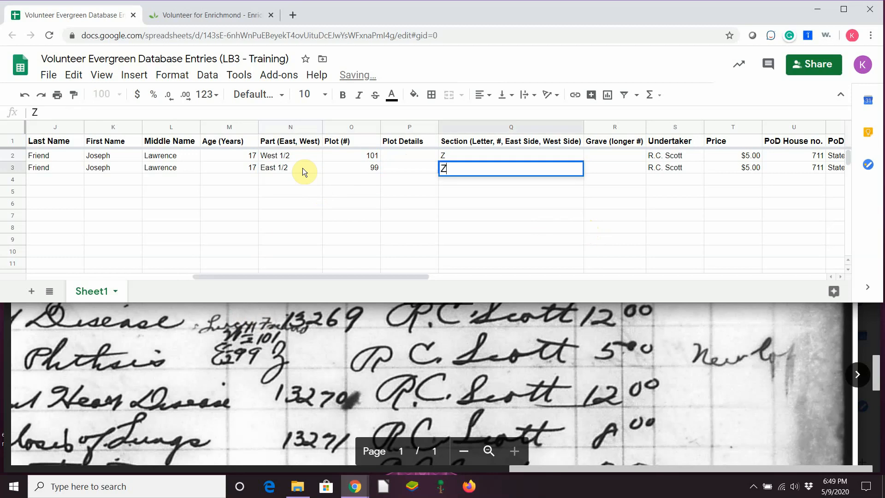
{"action": "key", "text": "Tab"}
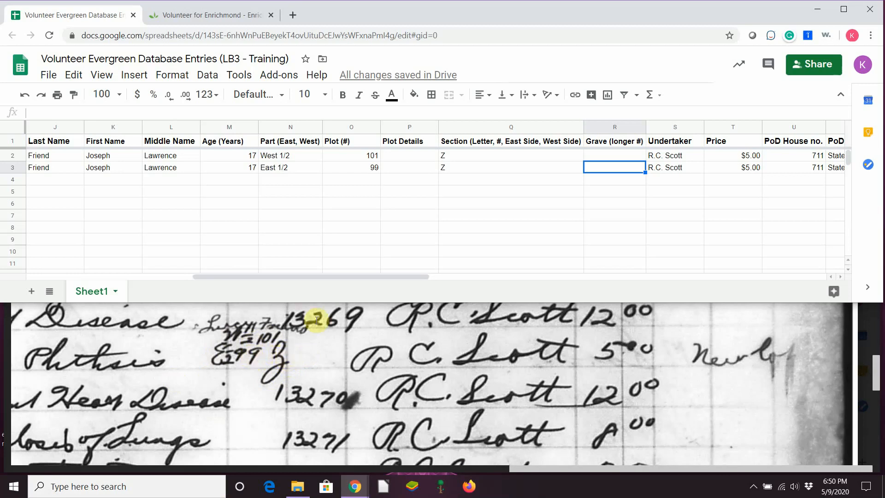
Move right along row 3 until reaching its Notes column
{"action": "key", "text": "Tab"}
{"action": "key", "text": "Tab"}
{"action": "key", "text": "Tab"}
{"action": "key", "text": "Tab"}
{"action": "key", "text": "Tab"}
{"action": "key", "text": "Tab"}
{"action": "key", "text": "Tab"}
{"action": "key", "text": "Tab"}
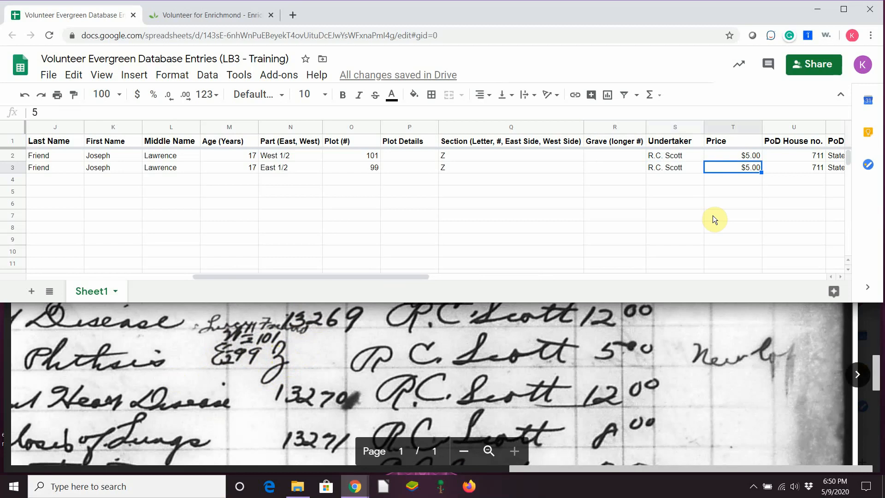
{"action": "key", "text": "Tab"}
{"action": "key", "text": "Tab"}
{"action": "key", "text": "Tab"}
{"action": "key", "text": "Tab"}
{"action": "key", "text": "Tab"}
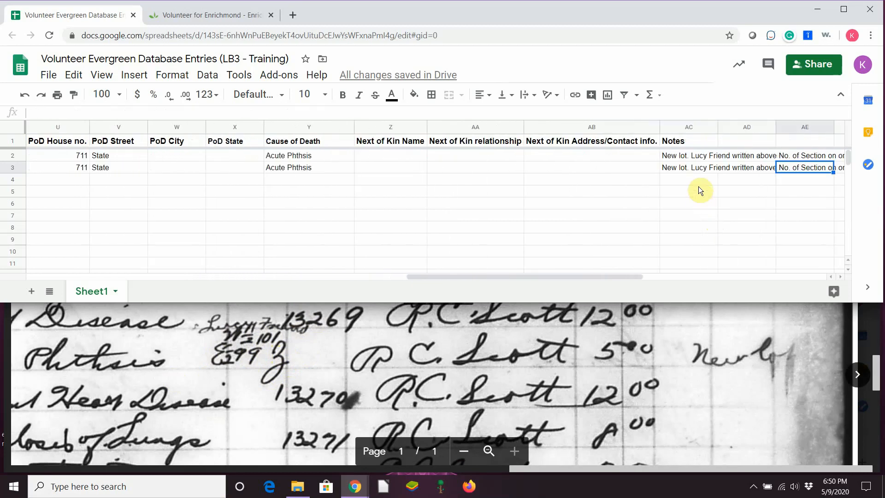
Append the deceased's full name to row 2's note, capitalizing the middle name
{"action": "left_click_drag", "start_coordinate": [613, 276], "coordinate": [687, 285]}
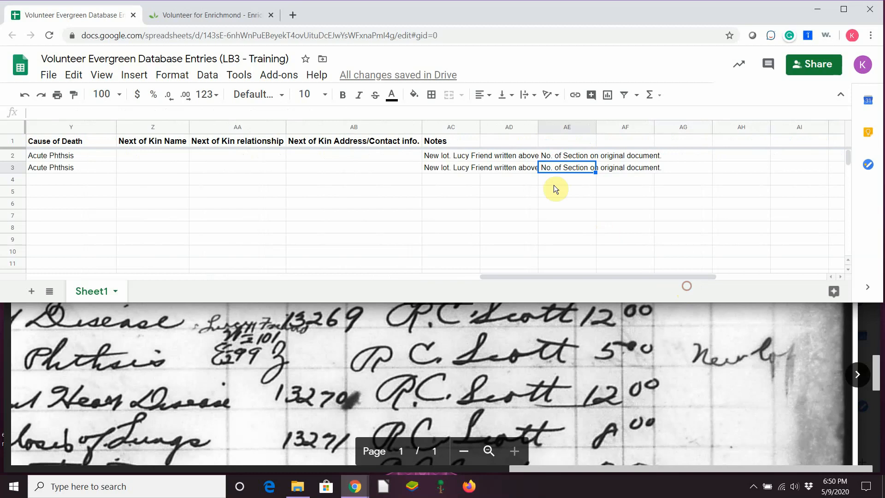
{"action": "left_click", "coordinate": [464, 157]}
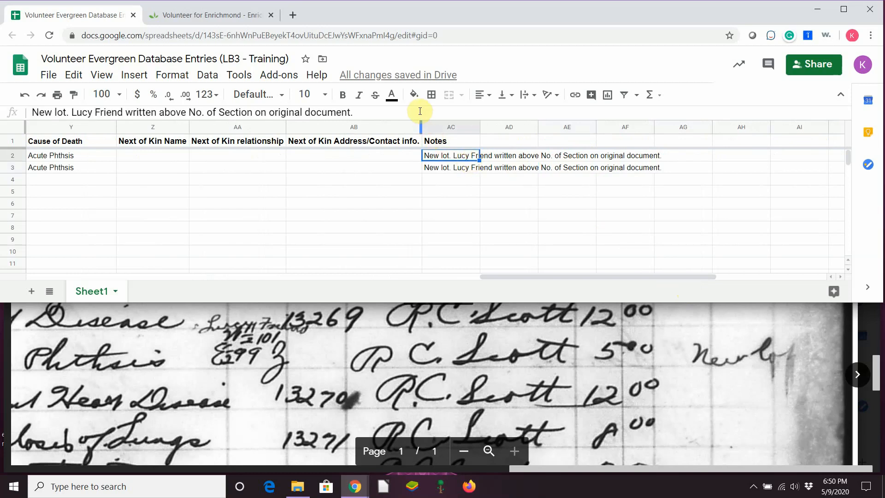
{"action": "key", "text": "Return"}
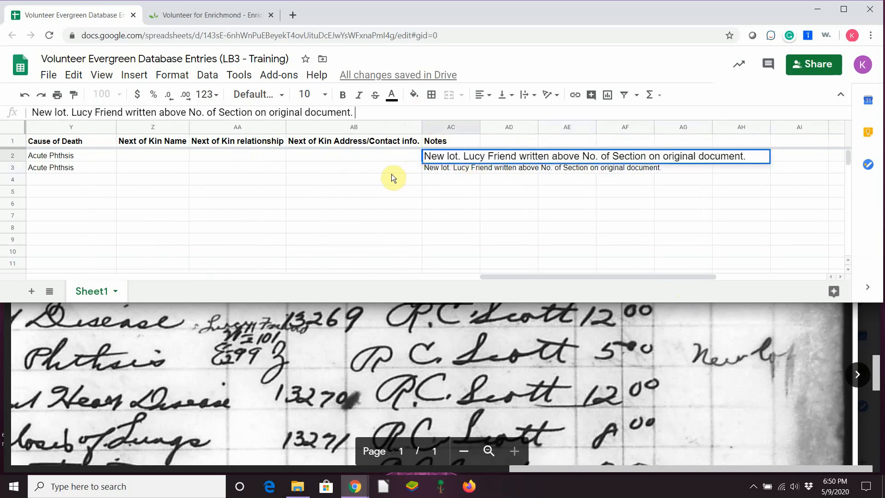
{"action": "type", "text": "Joseph lawre"}
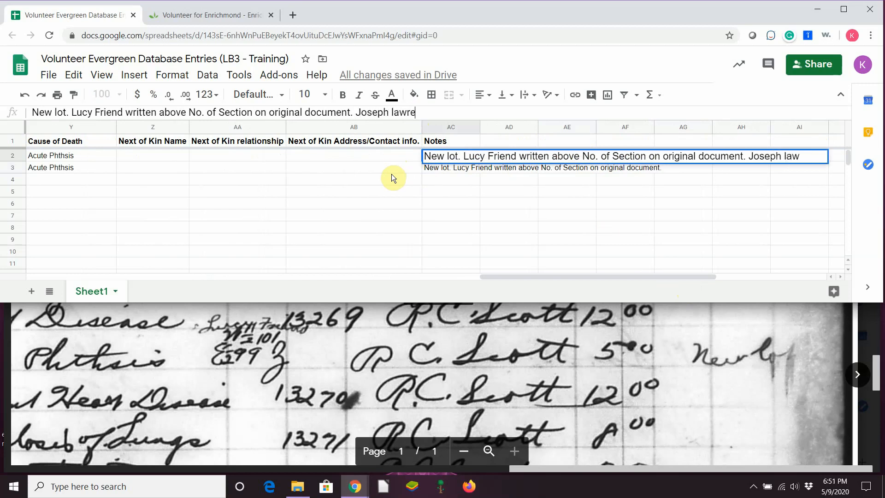
{"action": "type", "text": "nce Friend"}
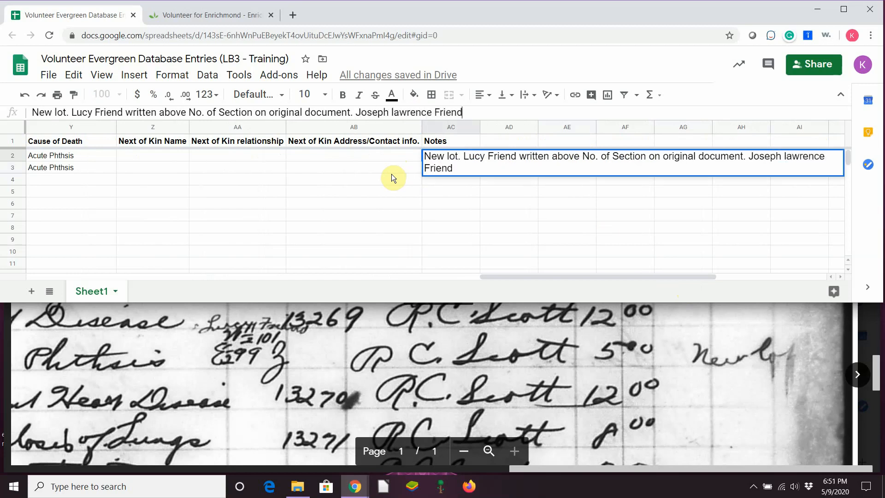
{"action": "left_click", "coordinate": [390, 113]}
{"action": "key", "text": "Delete"}
{"action": "type", "text": "L"}
Add that they have lots in one listing: West 1/2 101 Z and East 1/2 99 Z
{"action": "left_click", "coordinate": [490, 111]}
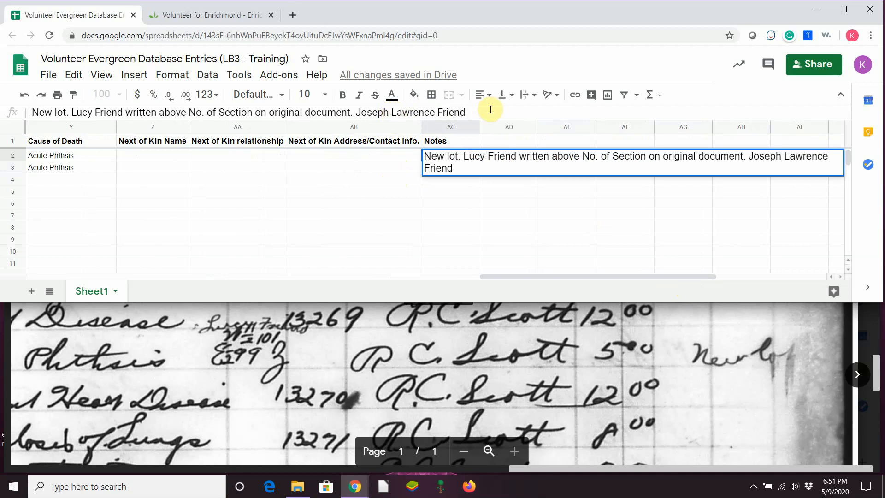
{"action": "type", "text": "has"}
{"action": "type", "text": "lots in one"}
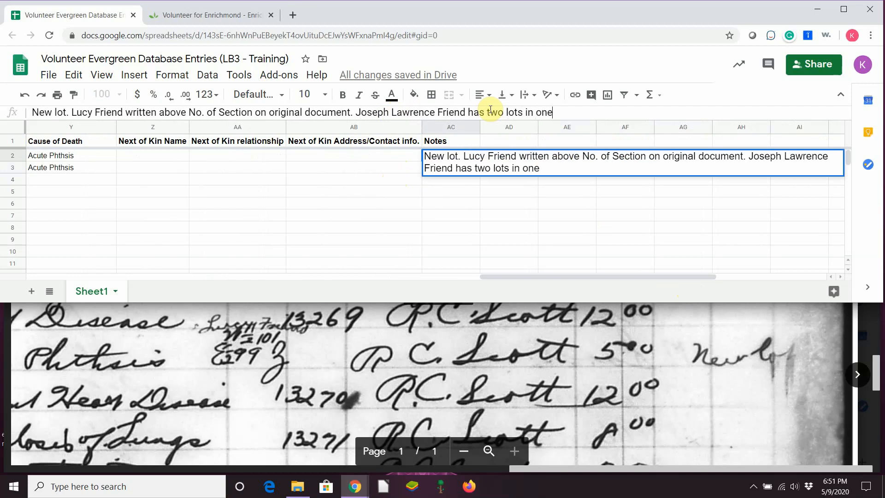
{"action": "type", "text": " listing on the or"}
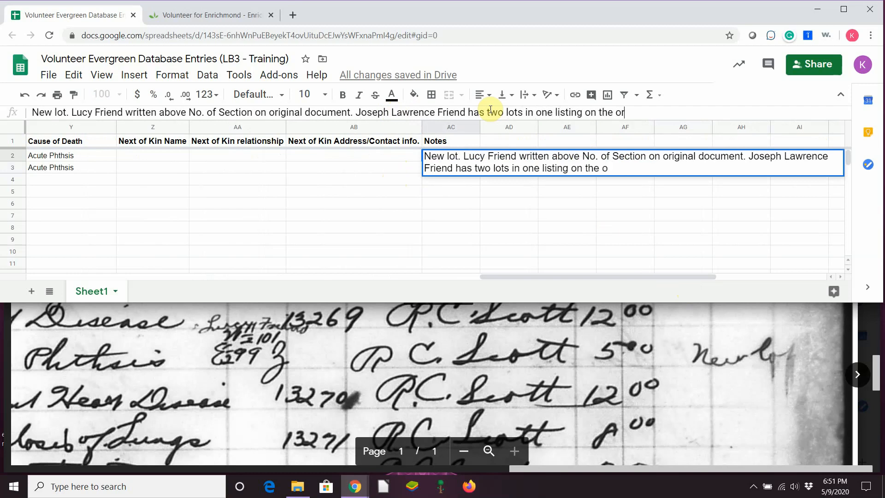
{"action": "type", "text": "iginal document."}
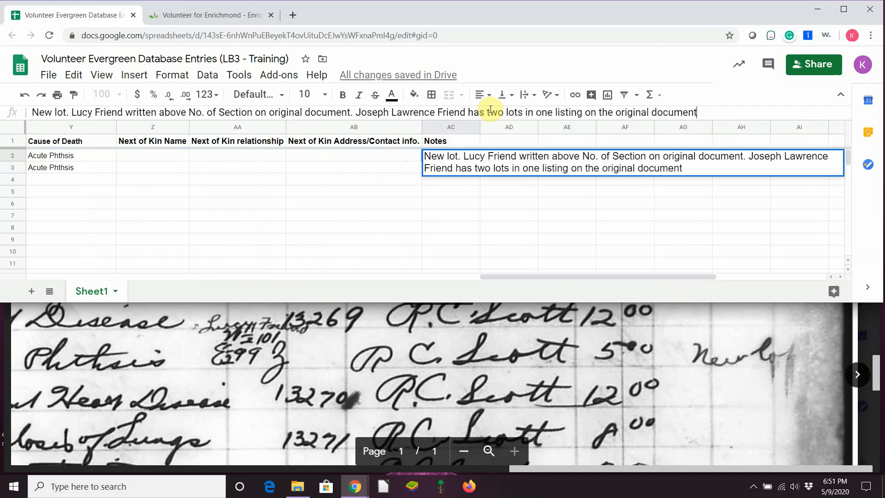
{"action": "type", "text": " West 101 101"}
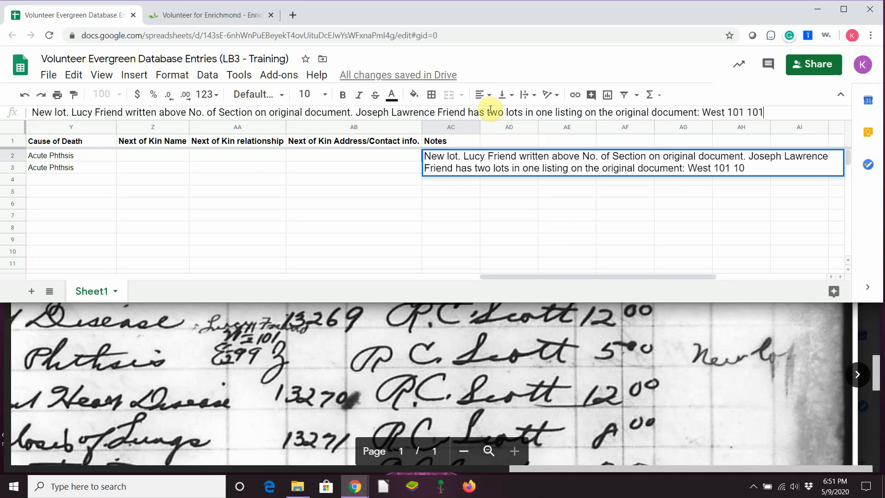
{"action": "key", "text": "BackSpace"}
{"action": "key", "text": "BackSpace"}
{"action": "key", "text": "BackSpace"}
{"action": "key", "text": "BackSpace"}
{"action": "key", "text": "BackSpace"}
{"action": "key", "text": "BackSpace"}
{"action": "key", "text": "BackSpace"}
{"action": "type", "text": "/2 101 Z and "}
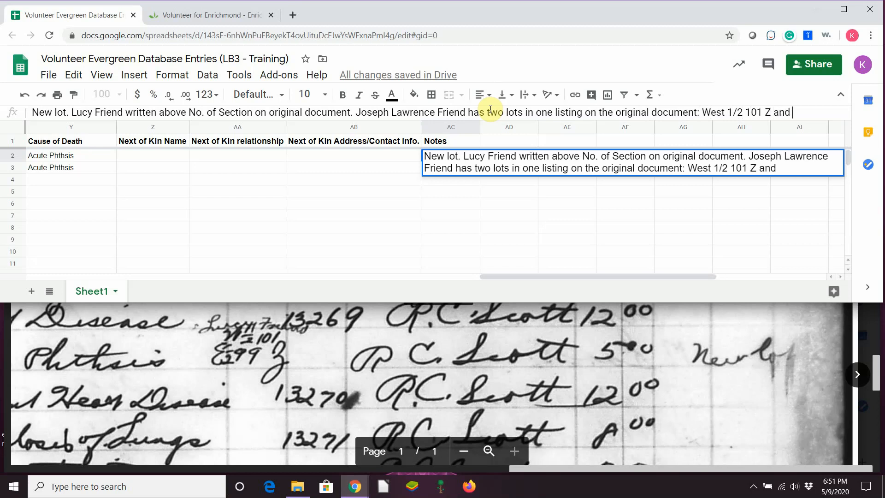
{"action": "type", "text": "East 1/2 99"}
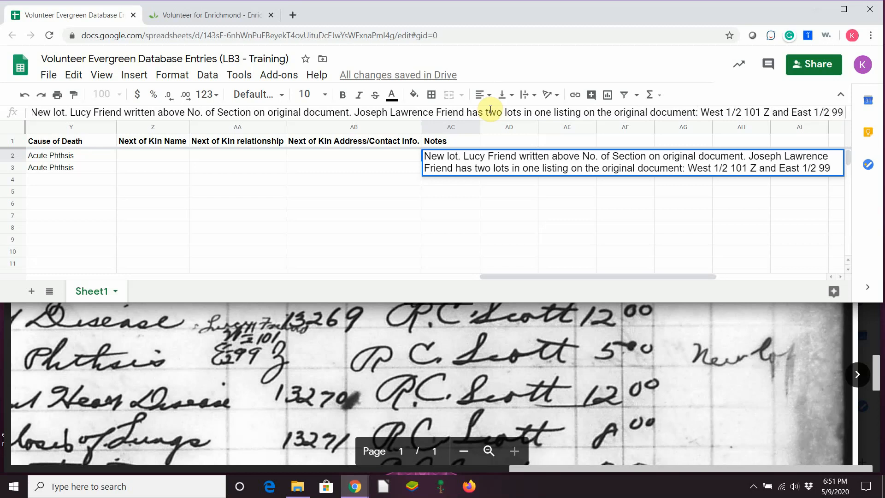
{"action": "type", "text": " Z."}
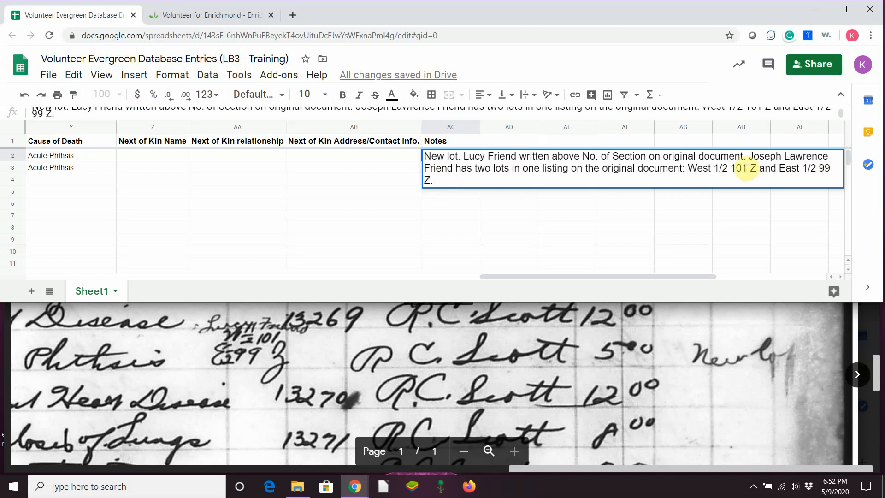
Copy the two-lot explanation from row 2's note onto the end of row 3's note
{"action": "left_click_drag", "start_coordinate": [748, 157], "coordinate": [760, 178]}
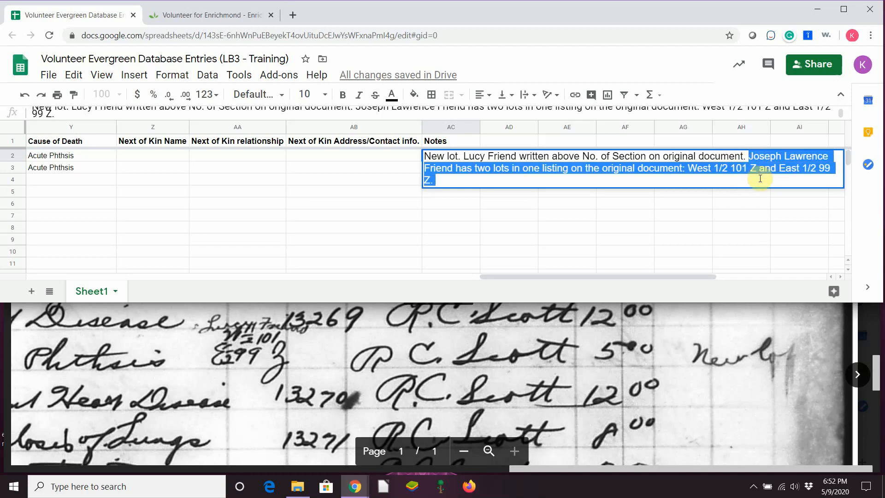
{"action": "left_click", "coordinate": [355, 183]}
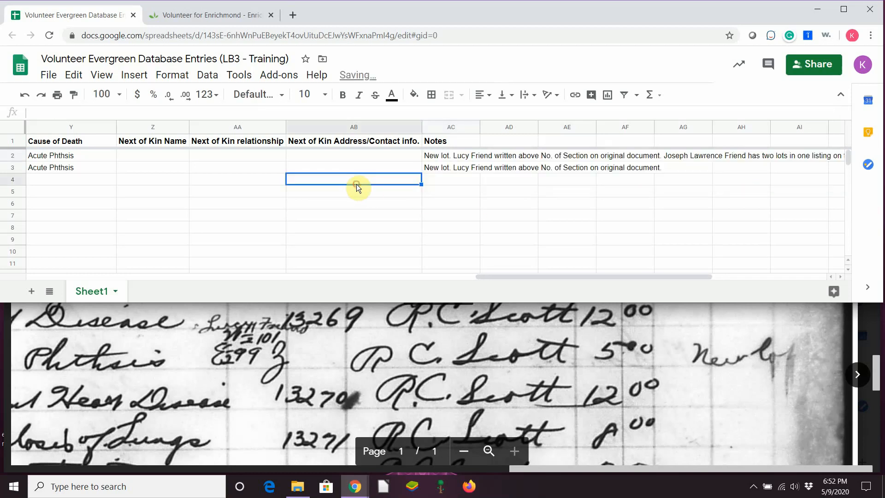
{"action": "left_click", "coordinate": [433, 168]}
{"action": "left_click", "coordinate": [450, 113]}
{"action": "type", "text": "Joseph Lawrence Friend has two lots in one listing on the original document. West 1/2 101 Z and East 1/2 99 Z."}
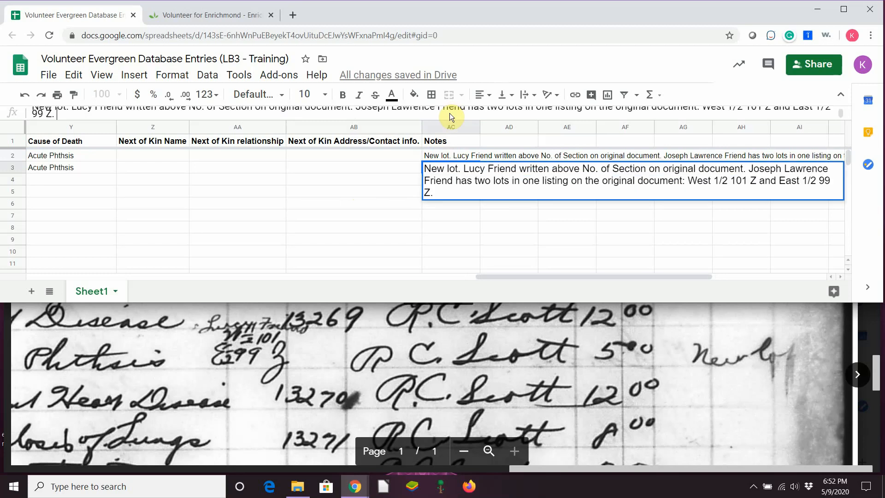
{"action": "left_click", "coordinate": [357, 191]}
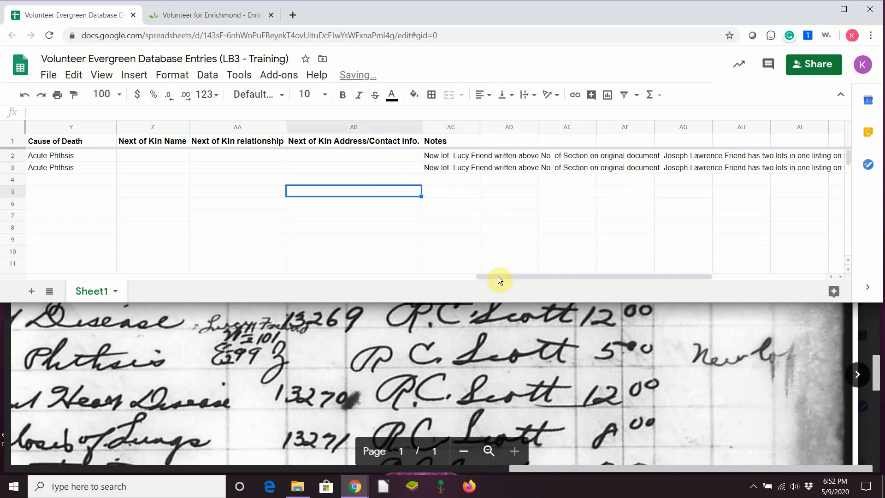
{"action": "left_click_drag", "start_coordinate": [502, 276], "coordinate": [589, 274]}
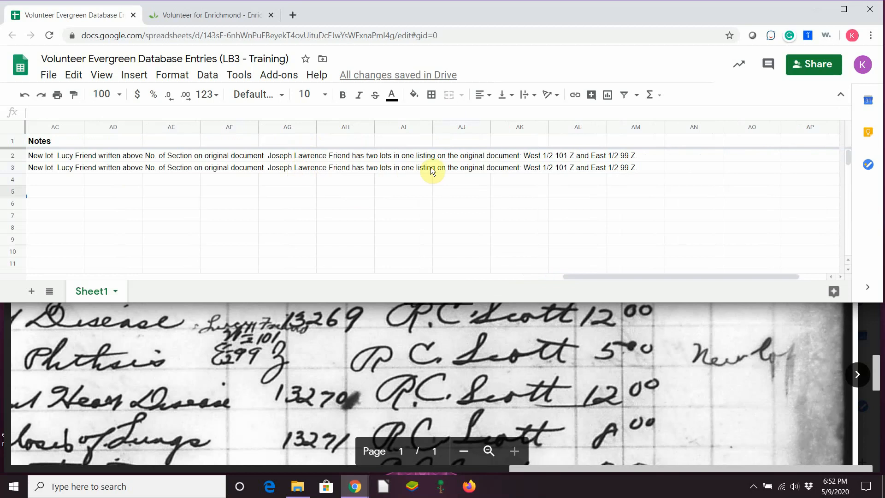
{"action": "left_click_drag", "start_coordinate": [621, 276], "coordinate": [60, 340]}
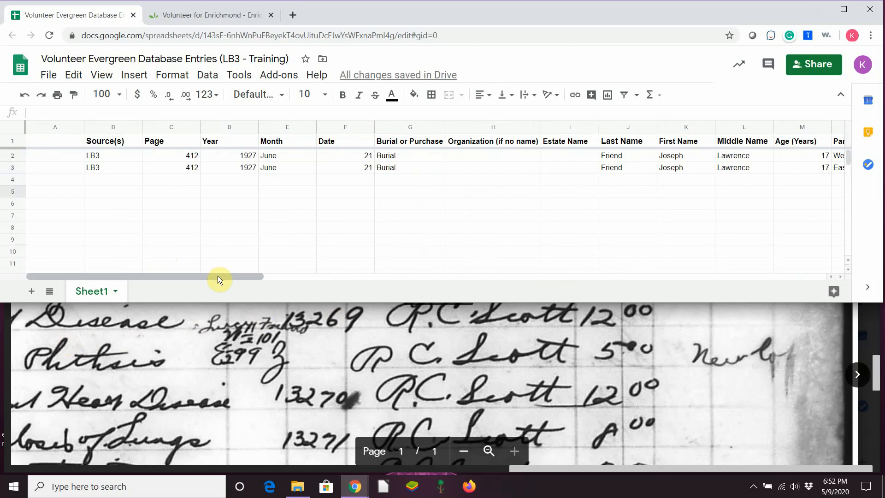
{"action": "left_click_drag", "start_coordinate": [217, 275], "coordinate": [625, 295]}
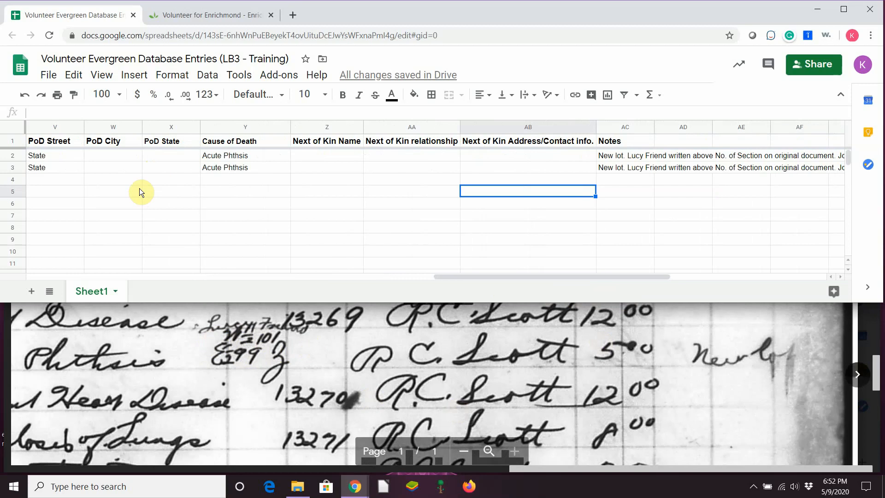
{"action": "left_click_drag", "start_coordinate": [441, 276], "coordinate": [359, 302]}
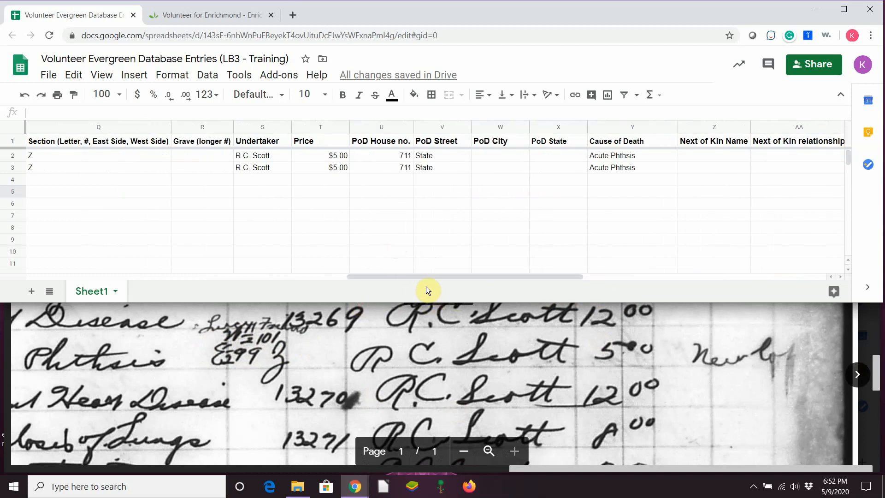
{"action": "left_click_drag", "start_coordinate": [425, 276], "coordinate": [345, 284]}
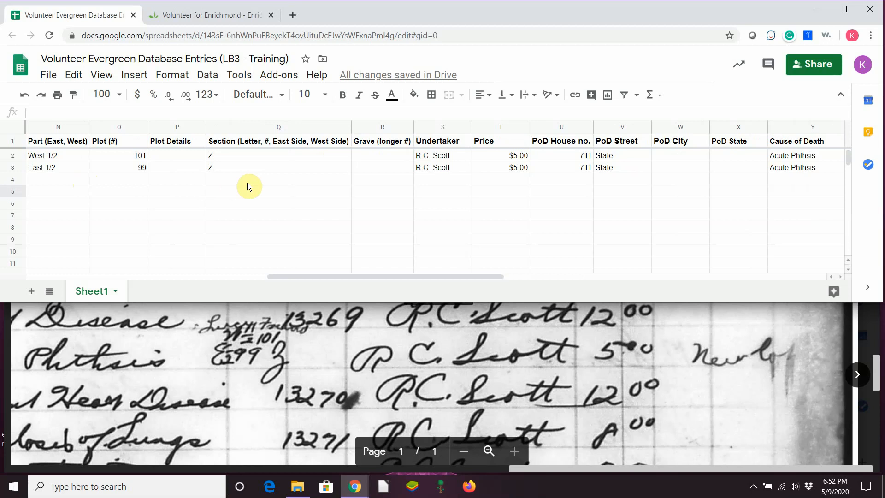
{"action": "mouse_move", "coordinate": [415, 272]}
{"action": "left_mouse_down"}
{"action": "mouse_move", "coordinate": [662, 298]}
{"action": "mouse_move", "coordinate": [187, 304]}
{"action": "mouse_move", "coordinate": [105, 276]}
{"action": "mouse_move", "coordinate": [670, 303]}
{"action": "mouse_move", "coordinate": [617, 297]}
{"action": "left_mouse_up"}
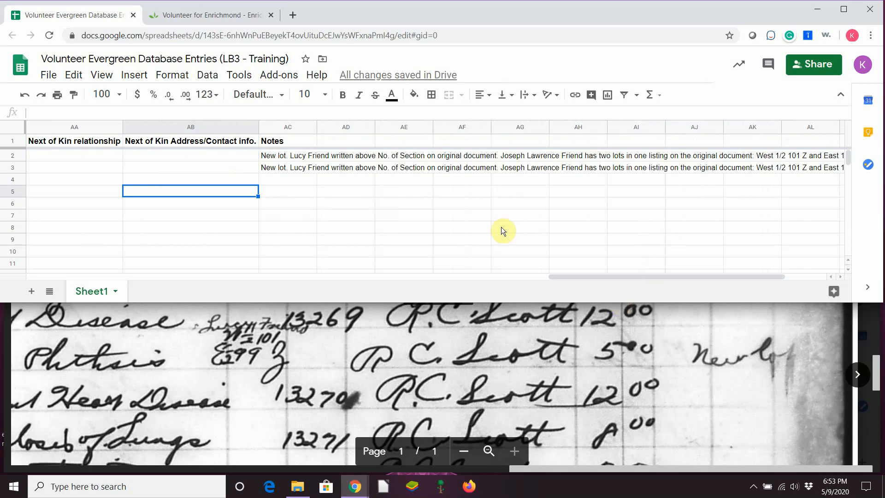
{"action": "right_click", "coordinate": [234, 166]}
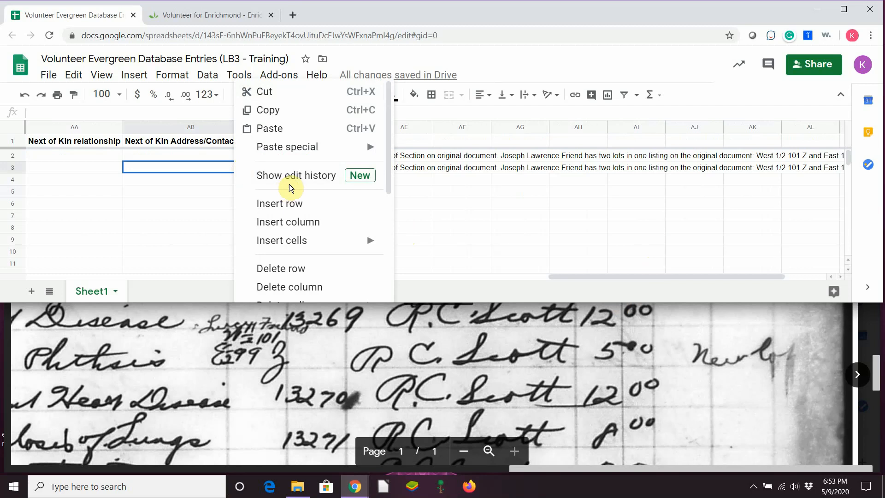
{"action": "scroll", "coordinate": [291, 185], "scroll_direction": "down", "scroll_amount": 5}
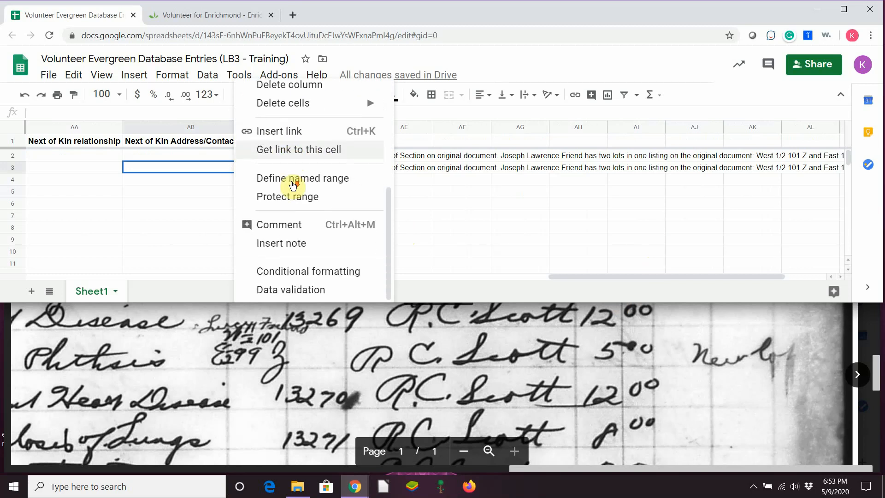
{"action": "left_click", "coordinate": [288, 223]}
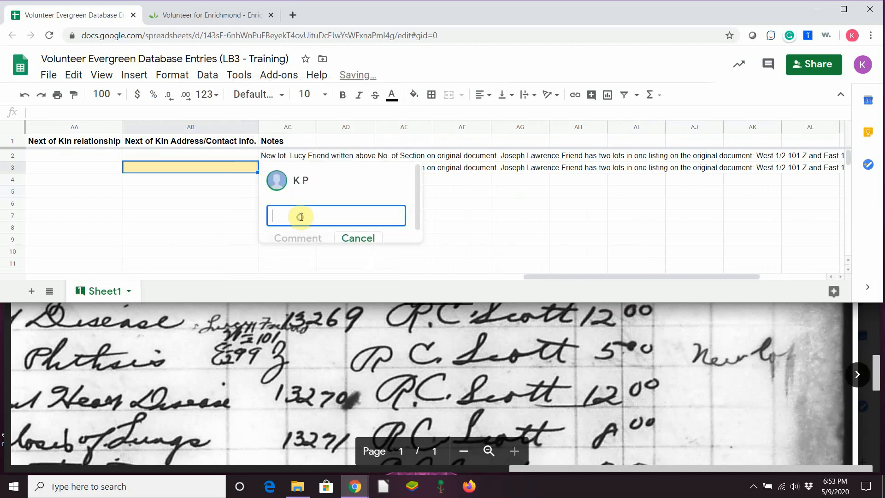
{"action": "left_click_drag", "start_coordinate": [416, 219], "coordinate": [417, 228]}
{"action": "left_click", "coordinate": [370, 229]}
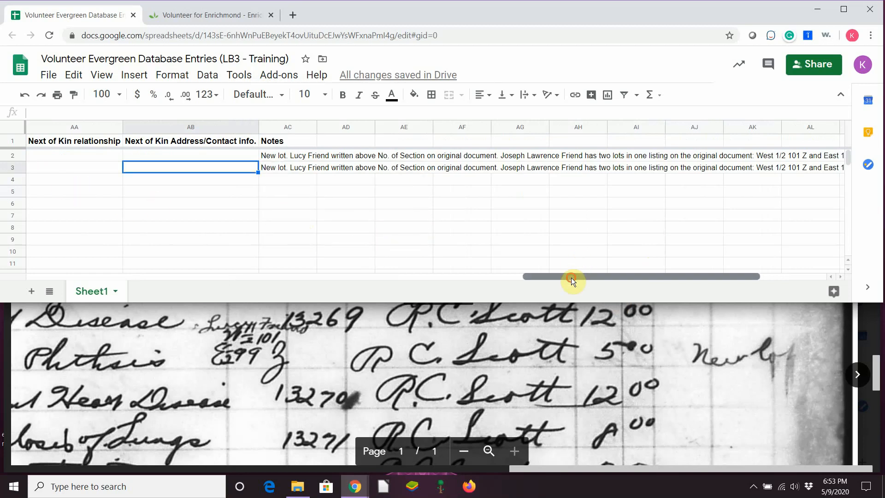
{"action": "left_click_drag", "start_coordinate": [572, 278], "coordinate": [75, 282]}
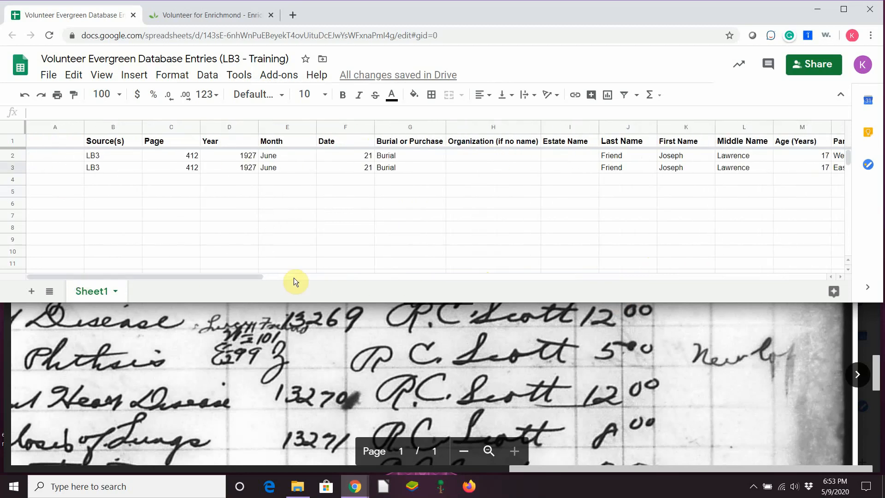